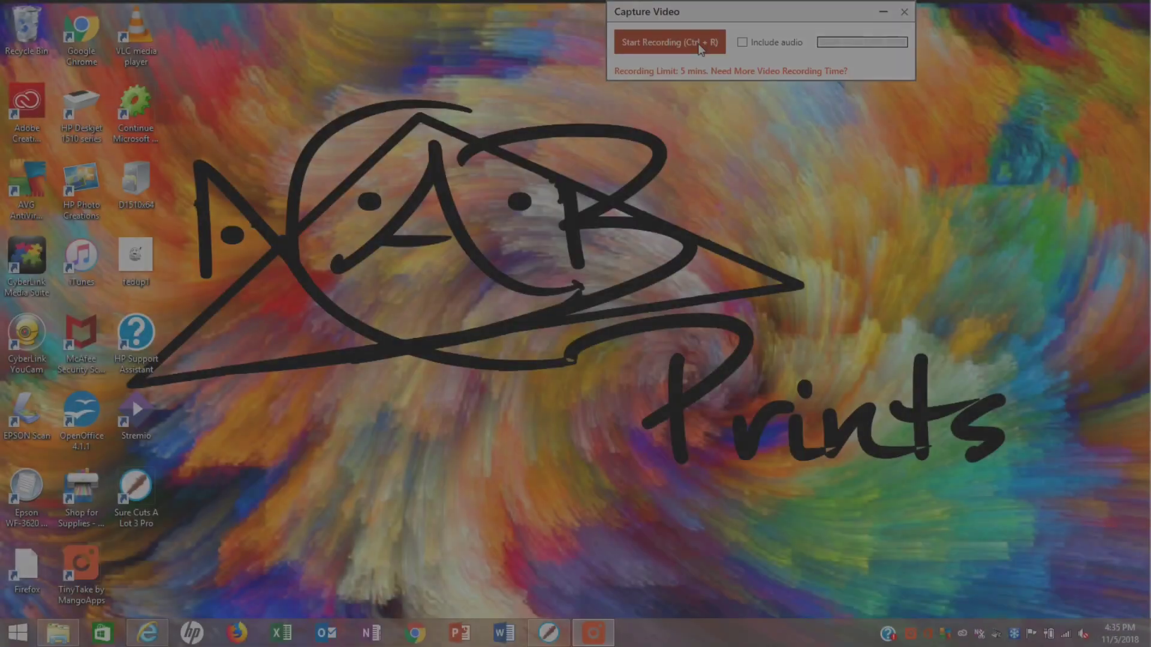
# Start the TinyTake full-screen video recording.
pyautogui.click(697, 43)
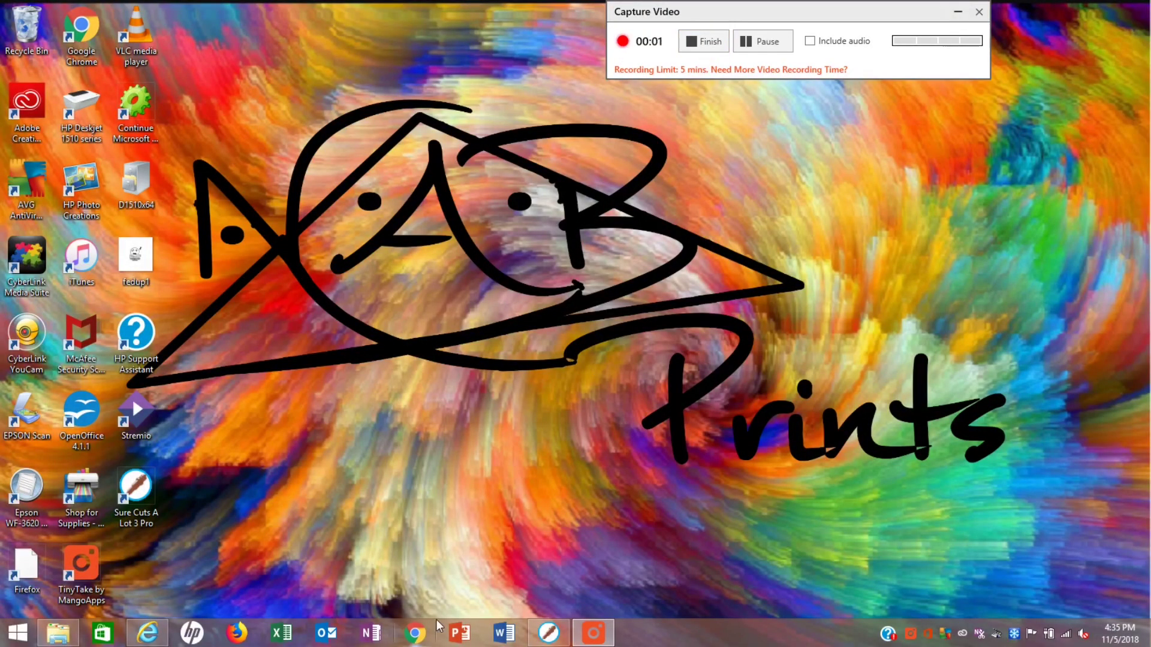
pyautogui.click(139, 640)
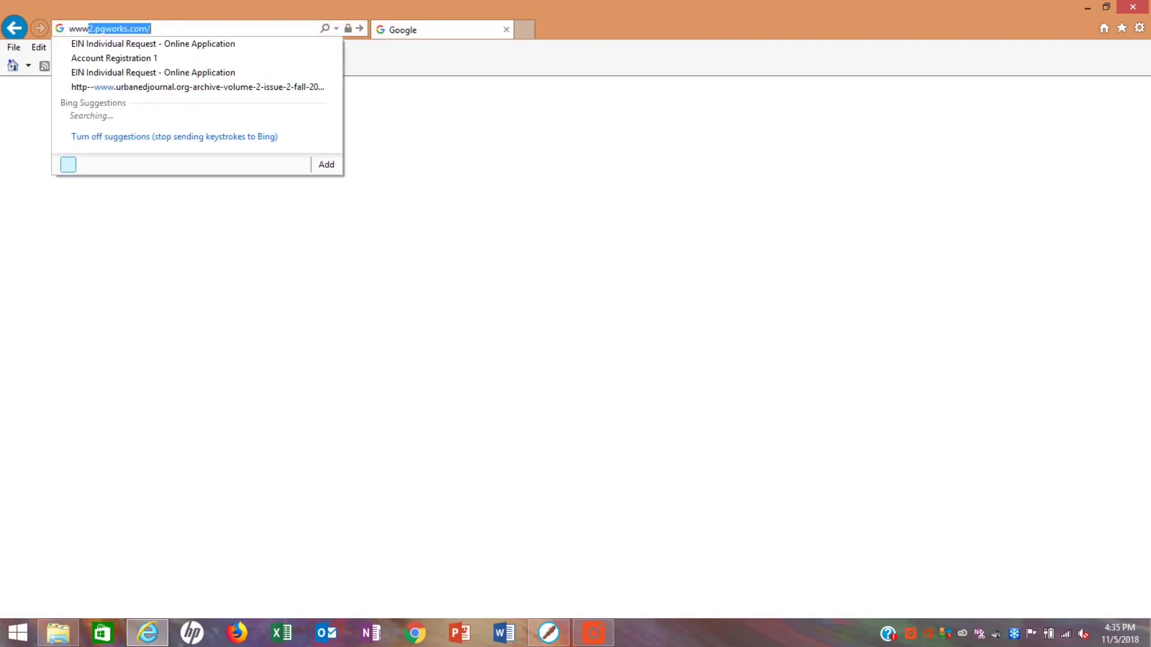
pyautogui.write('.pix')
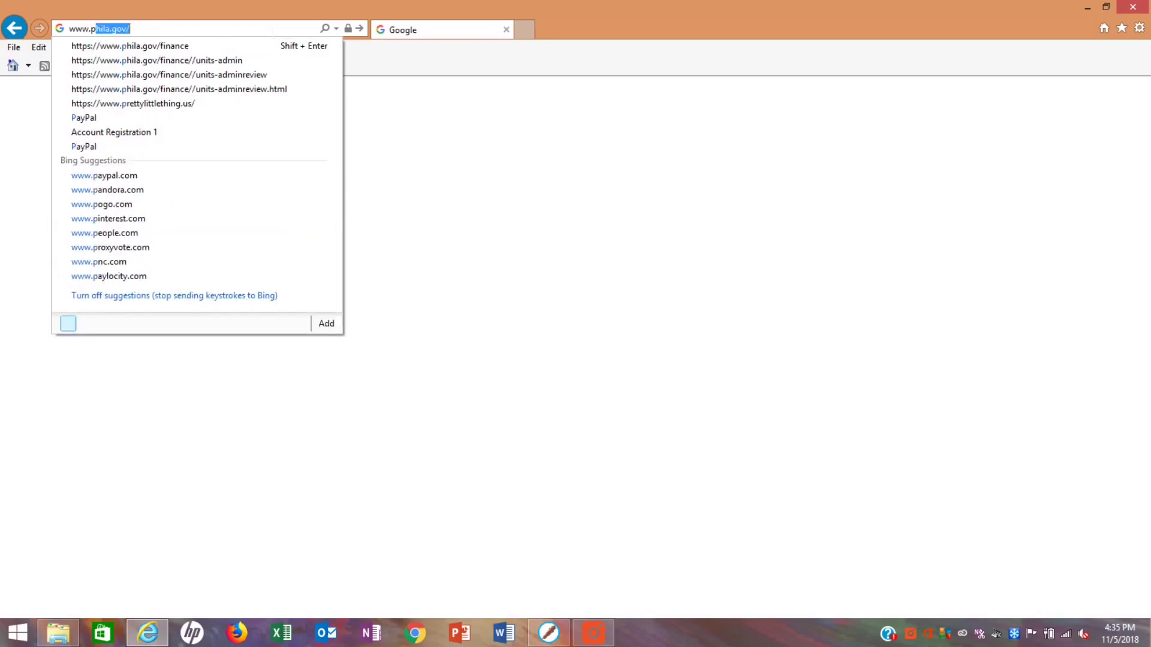
pyautogui.write('l')
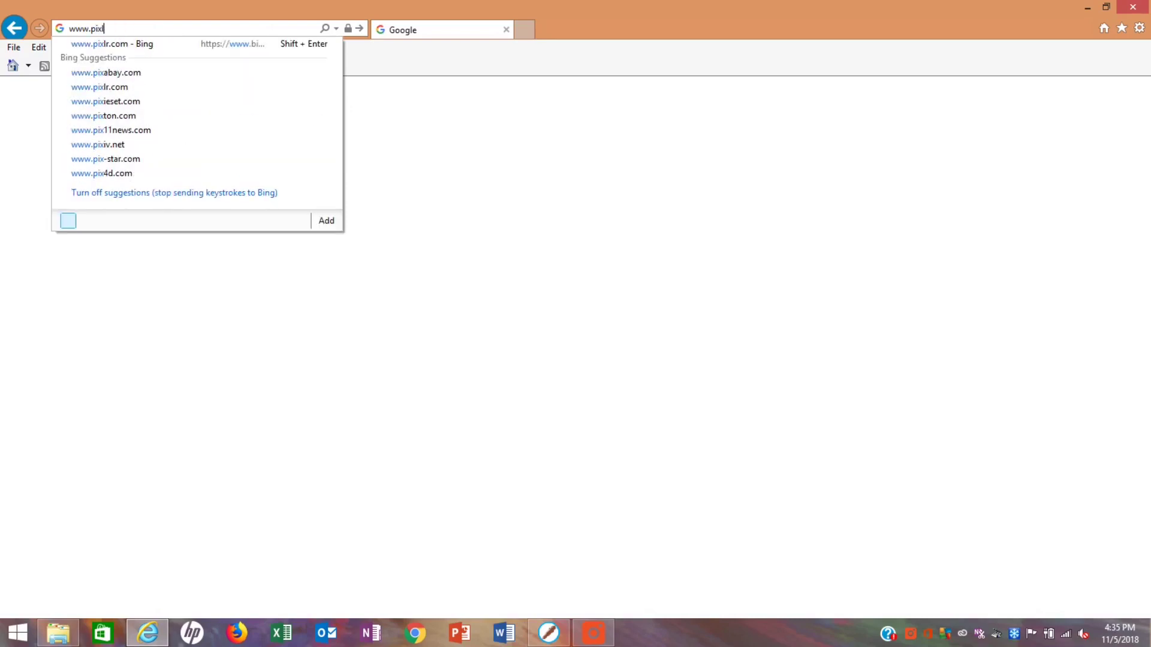
pyautogui.write('r.com/')
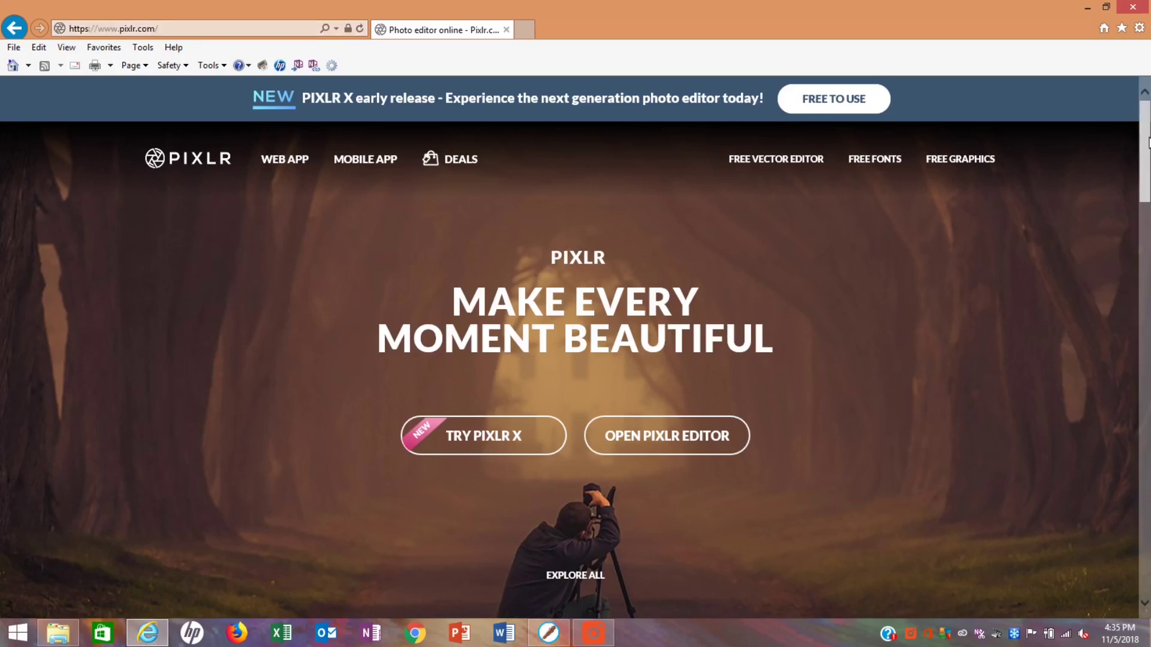
pyautogui.scroll(-10, 1146, 296)
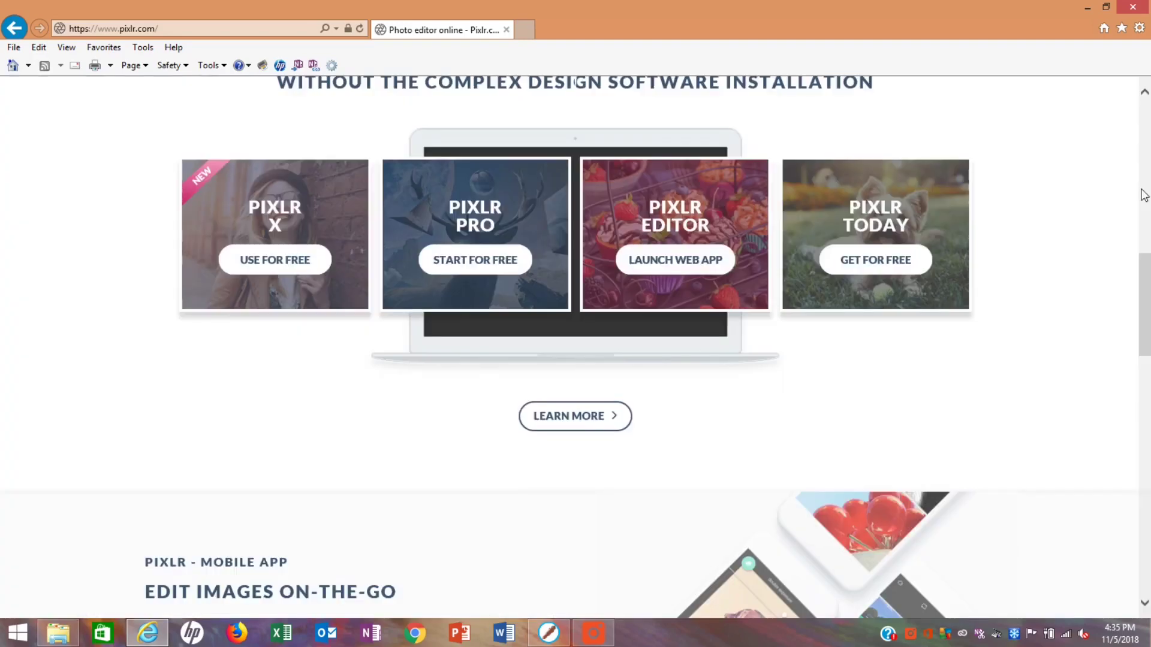
# Launch Pixlr Editor and open FullSizeRender (120) from the Downloads folder.
pyautogui.click(682, 270)
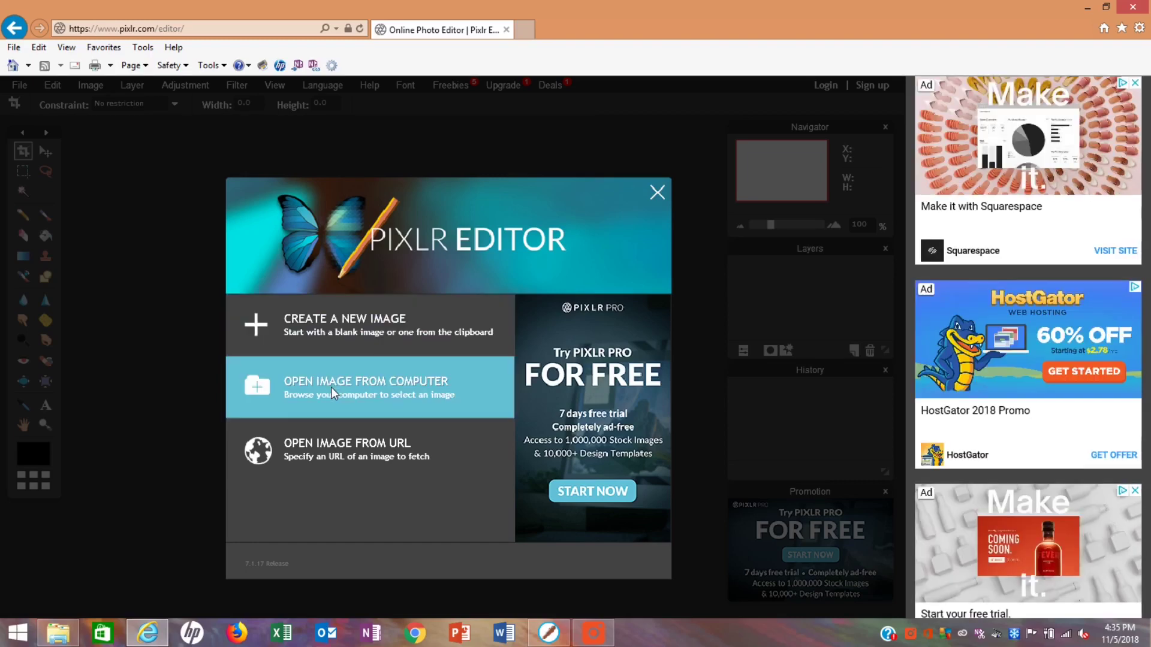
pyautogui.click(331, 388)
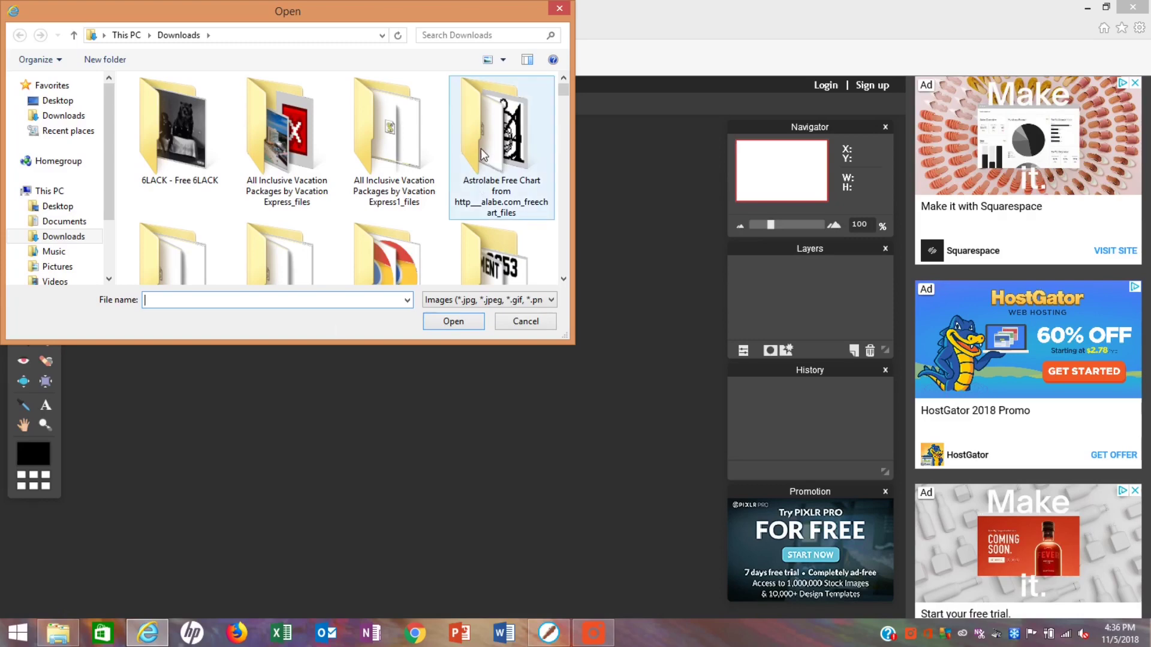
pyautogui.moveTo(564, 96); pyautogui.dragTo(558, 161)
pyautogui.doubleClick(409, 118)
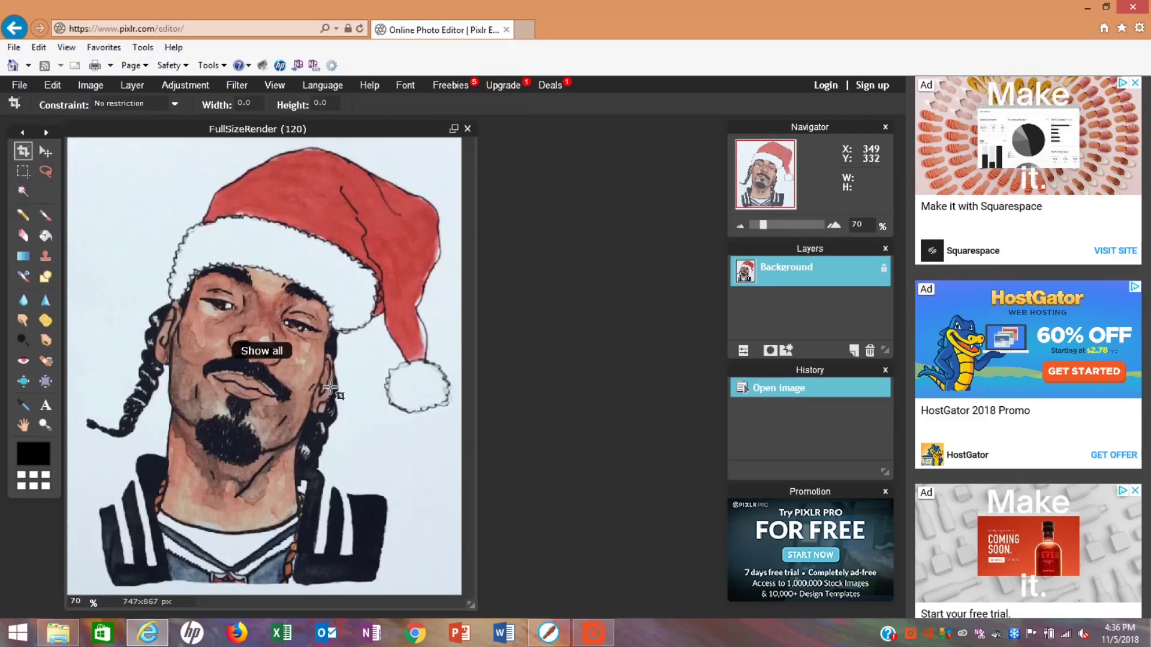
# Wand-select the white background, invert the selection, and cut out the Santa figure.
pyautogui.click(24, 191)
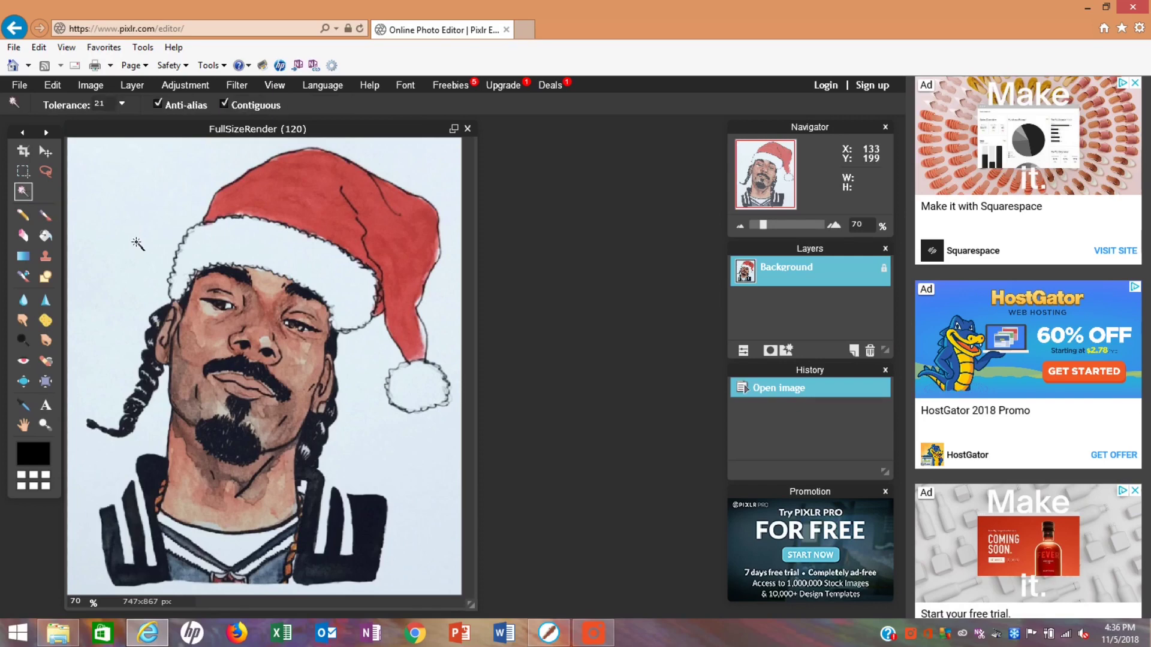
pyautogui.click(137, 243)
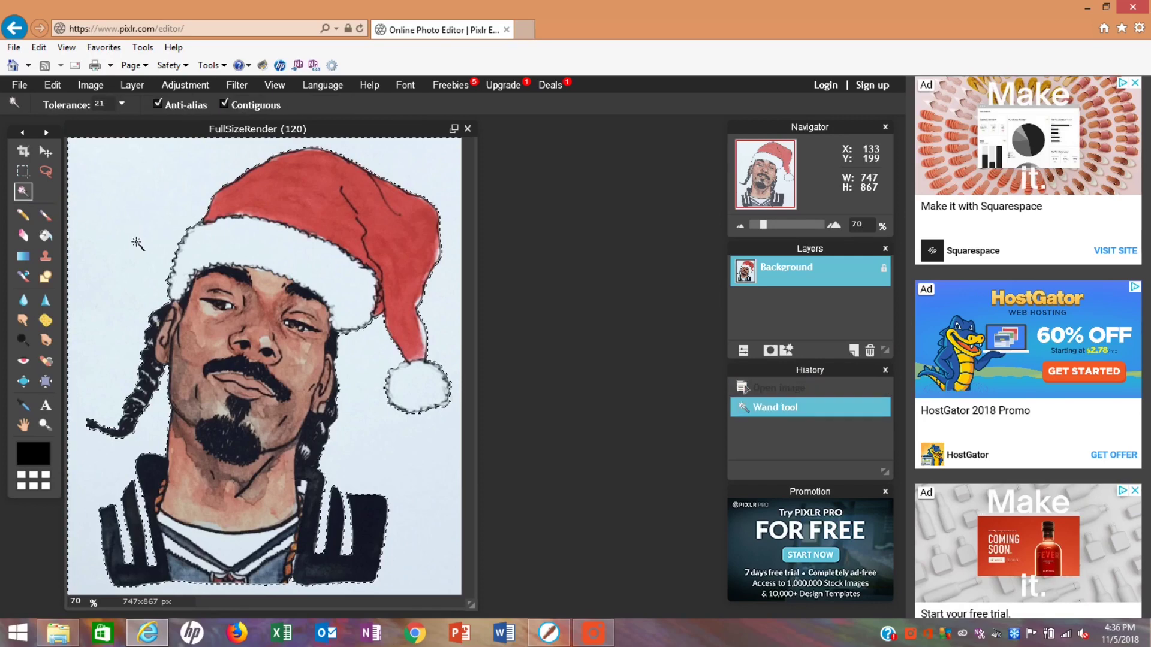
pyautogui.click(53, 86)
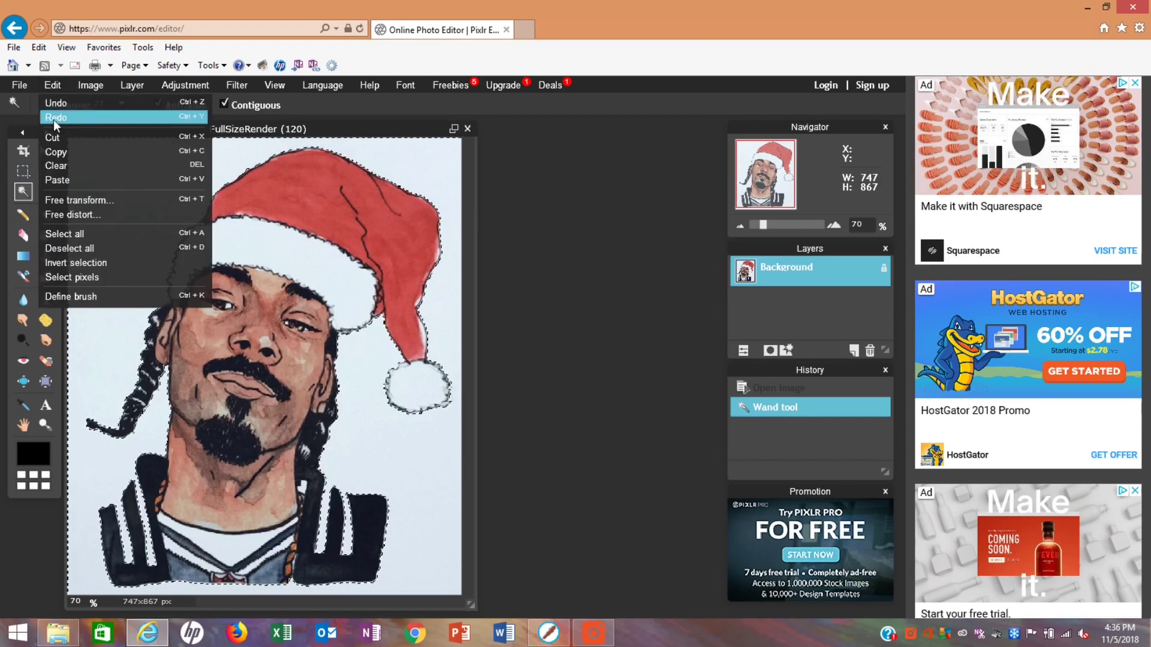
pyautogui.click(73, 263)
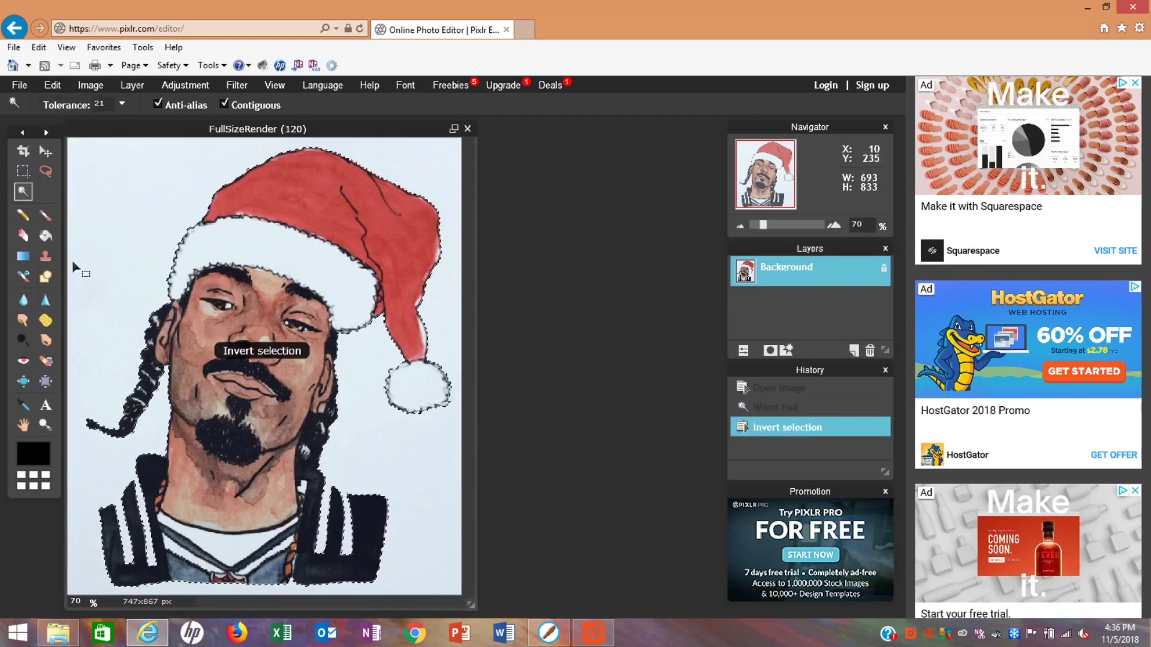
pyautogui.click(61, 88)
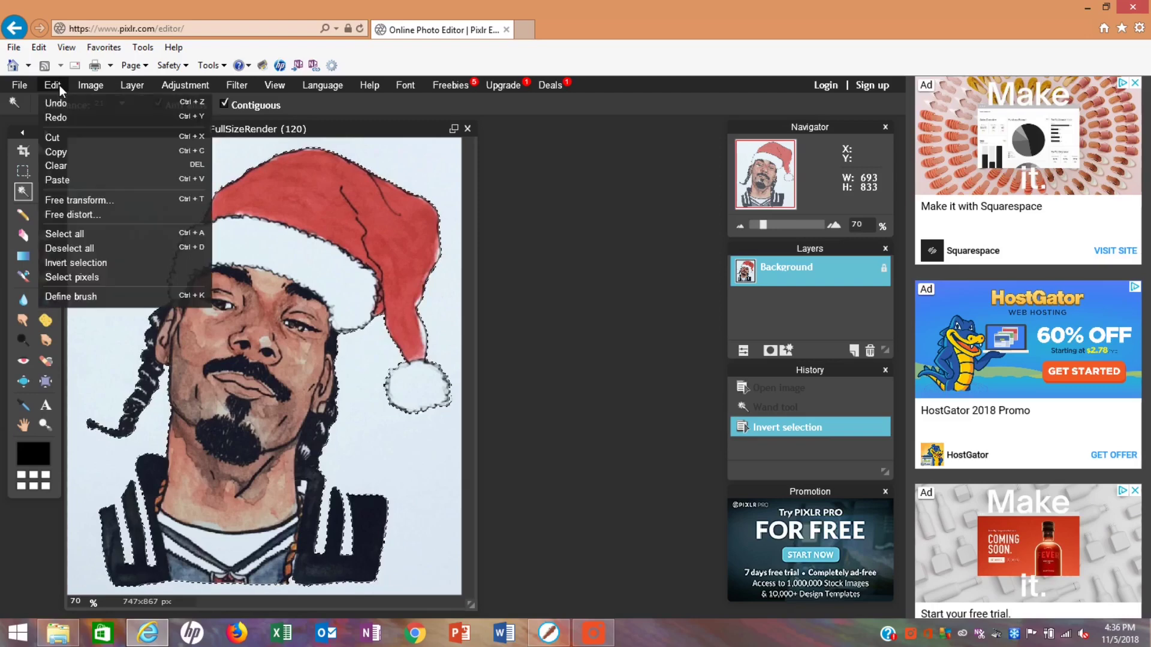
pyautogui.click(67, 143)
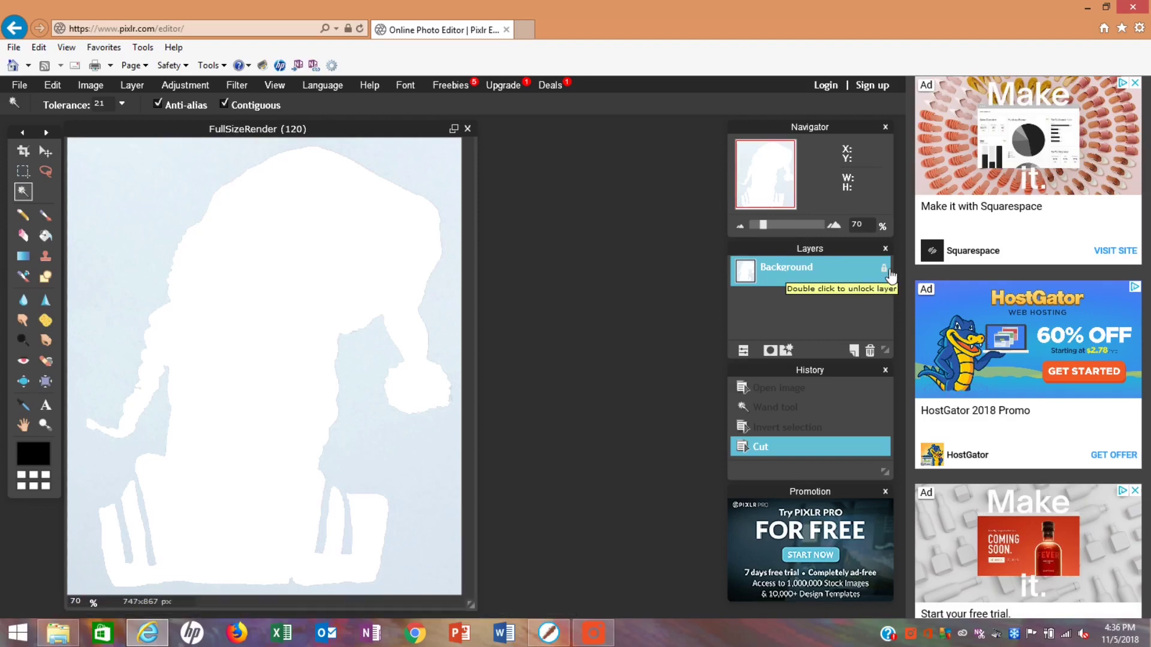
# Unlock the Background layer and paste the Santa figure back as Layer 1.
pyautogui.doubleClick(889, 276)
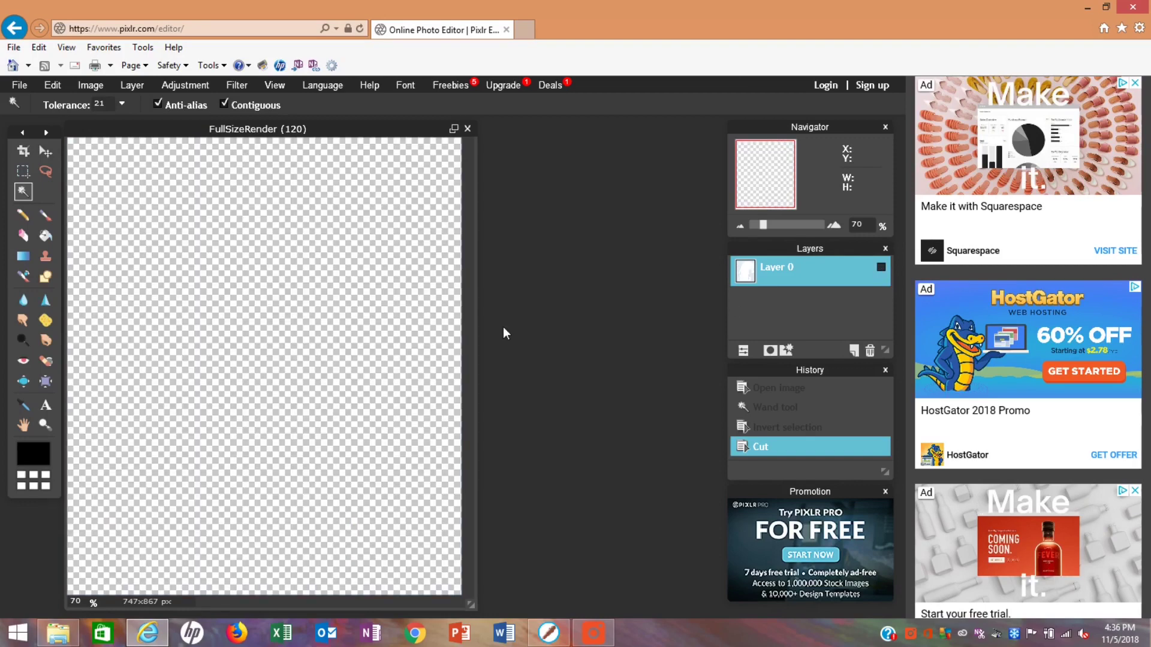
pyautogui.click(62, 89)
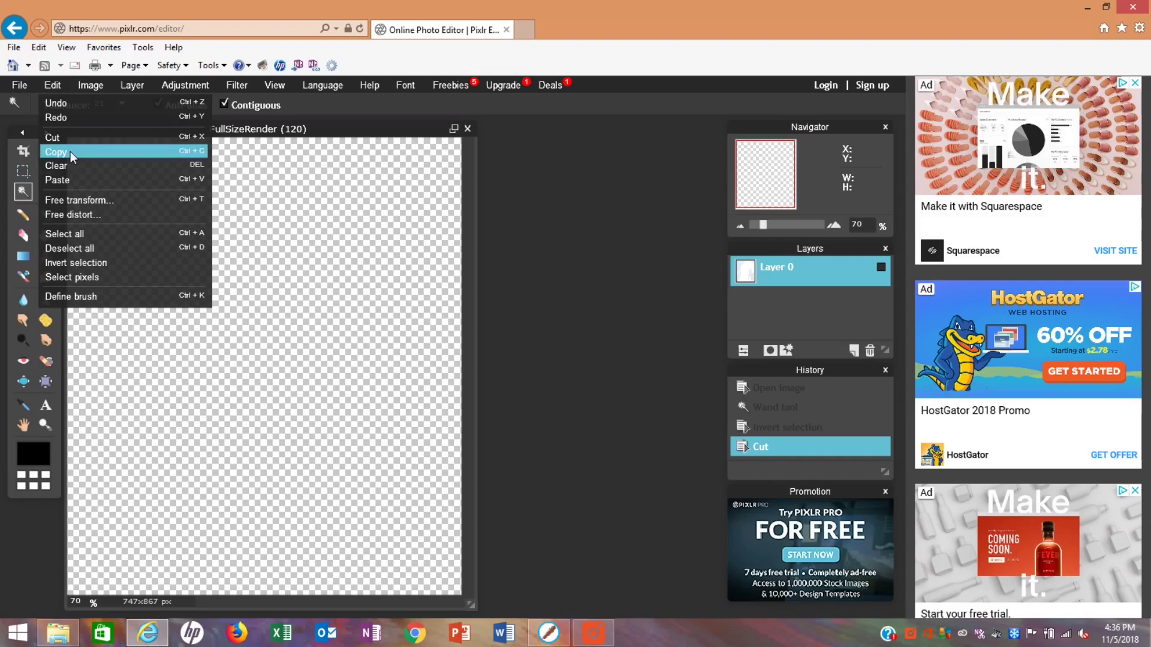
pyautogui.click(72, 179)
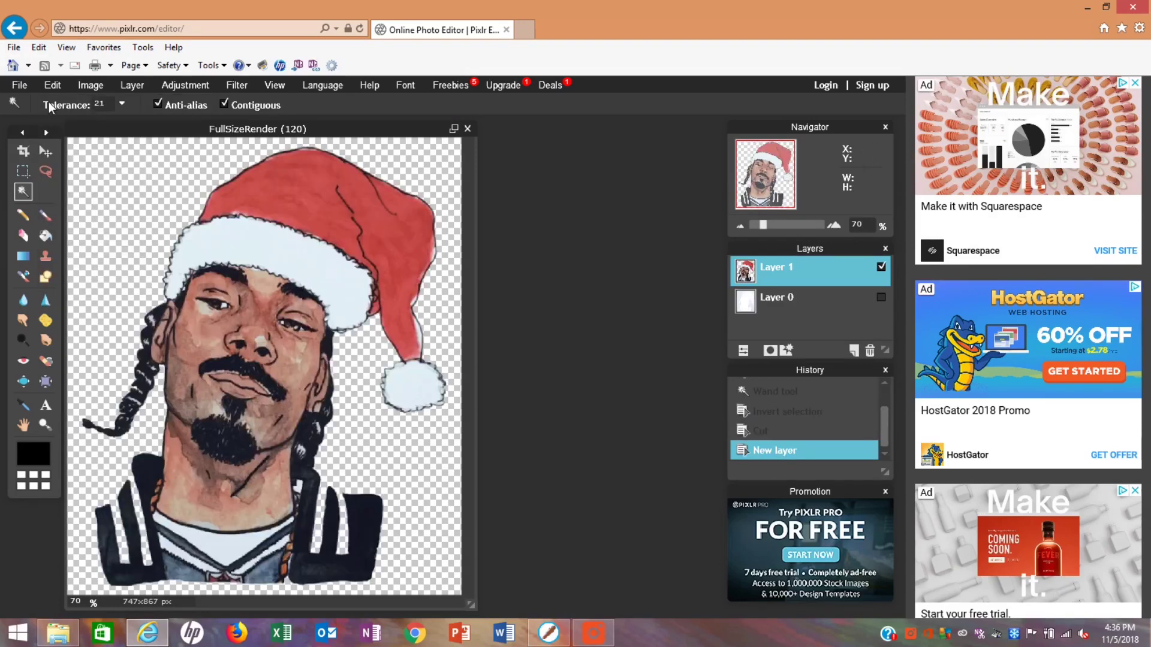
pyautogui.click(24, 86)
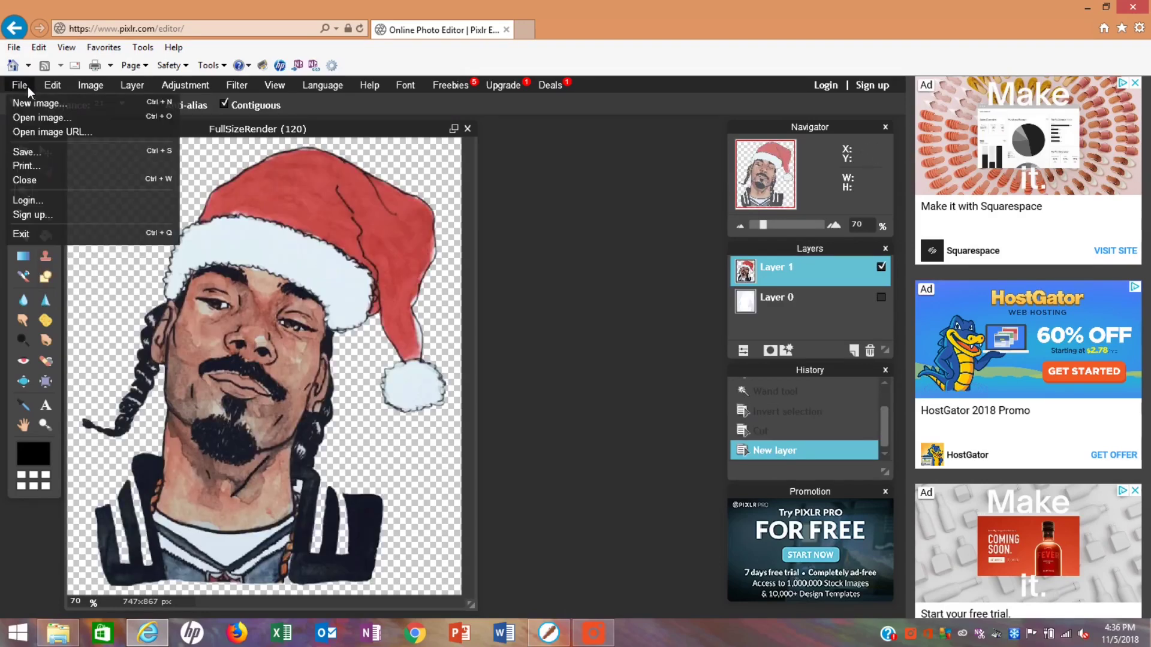
# Save the image as 'xmas snoop' in transparent PNG format at full quality.
pyautogui.click(37, 159)
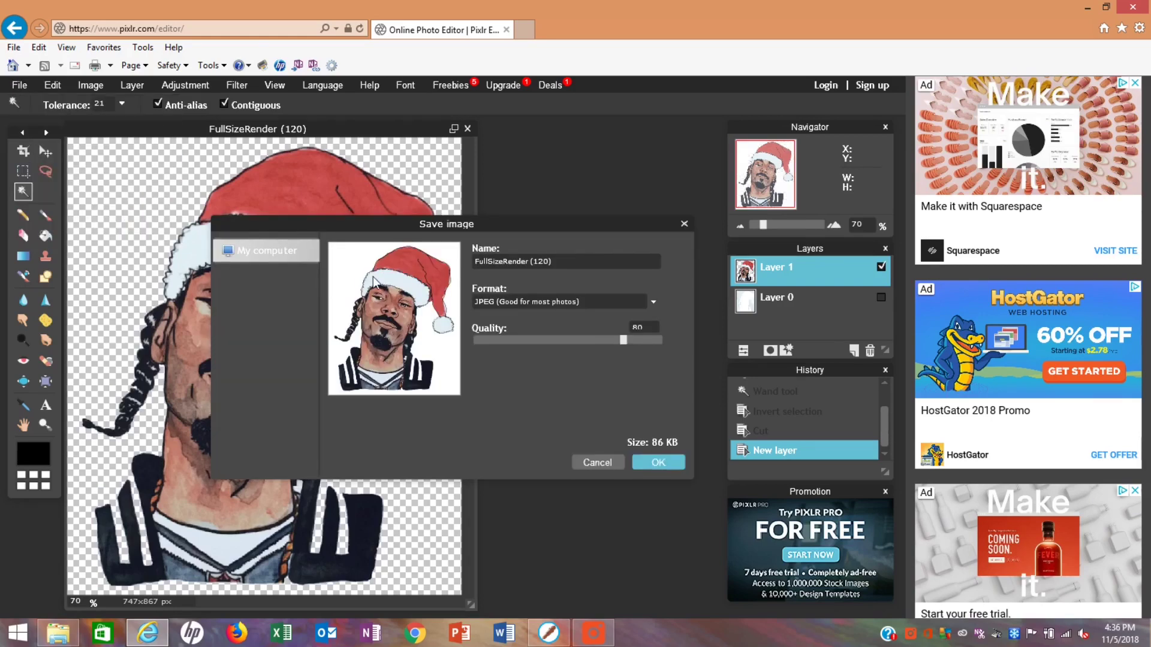
pyautogui.moveTo(562, 269); pyautogui.dragTo(394, 294)
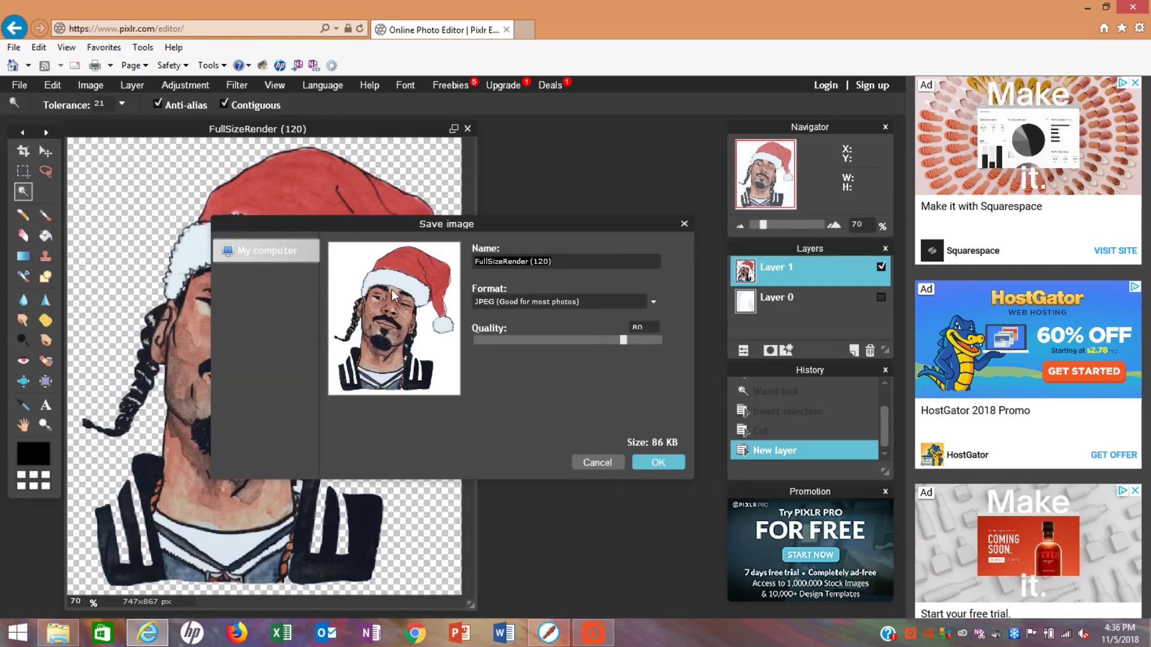
pyautogui.write('xmas snoop')
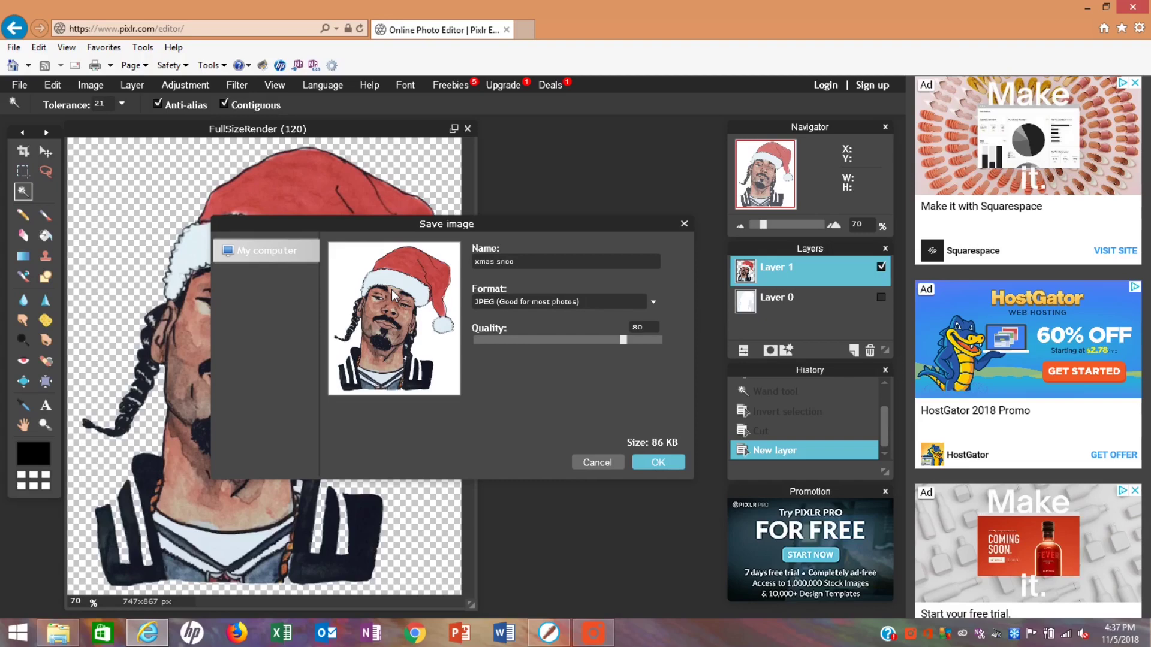
pyautogui.click(499, 303)
pyautogui.click(503, 323)
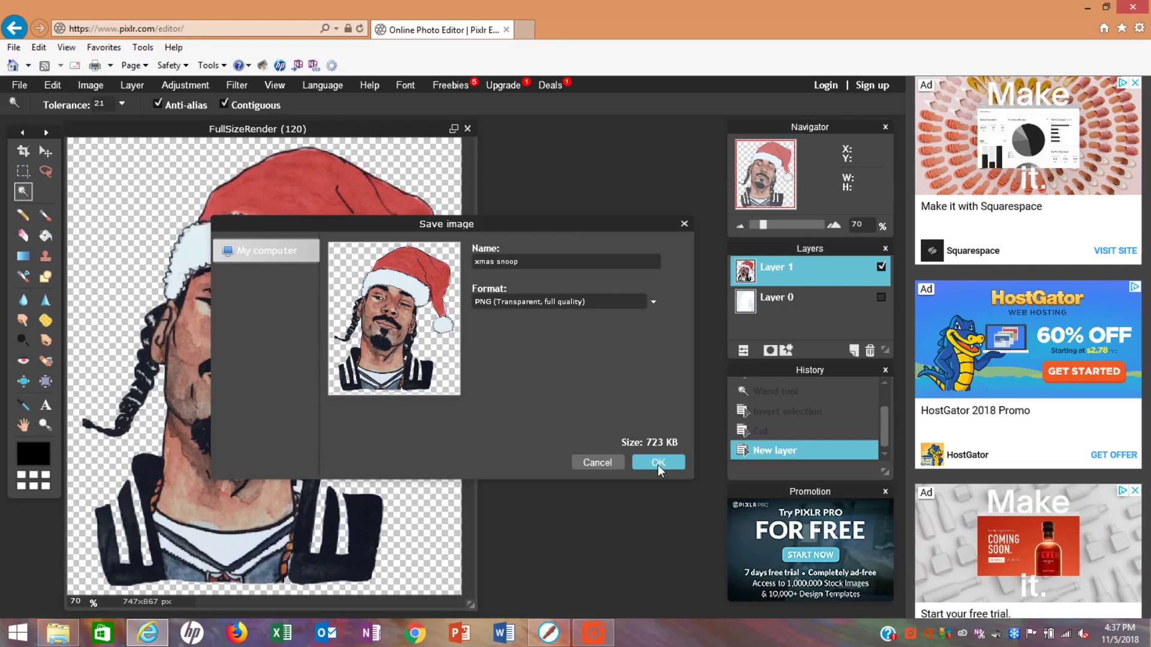
pyautogui.click(659, 463)
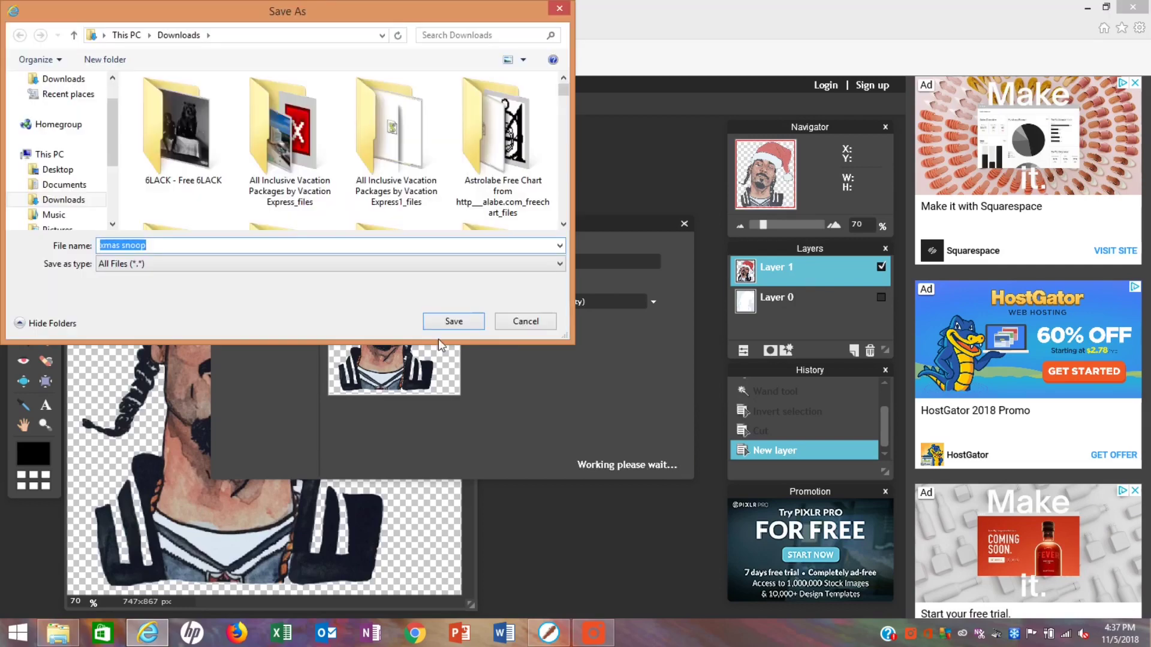
# Save xmas snoop to Downloads, then minimize the browser and restore Sure Cuts A Lot.
pyautogui.click(451, 322)
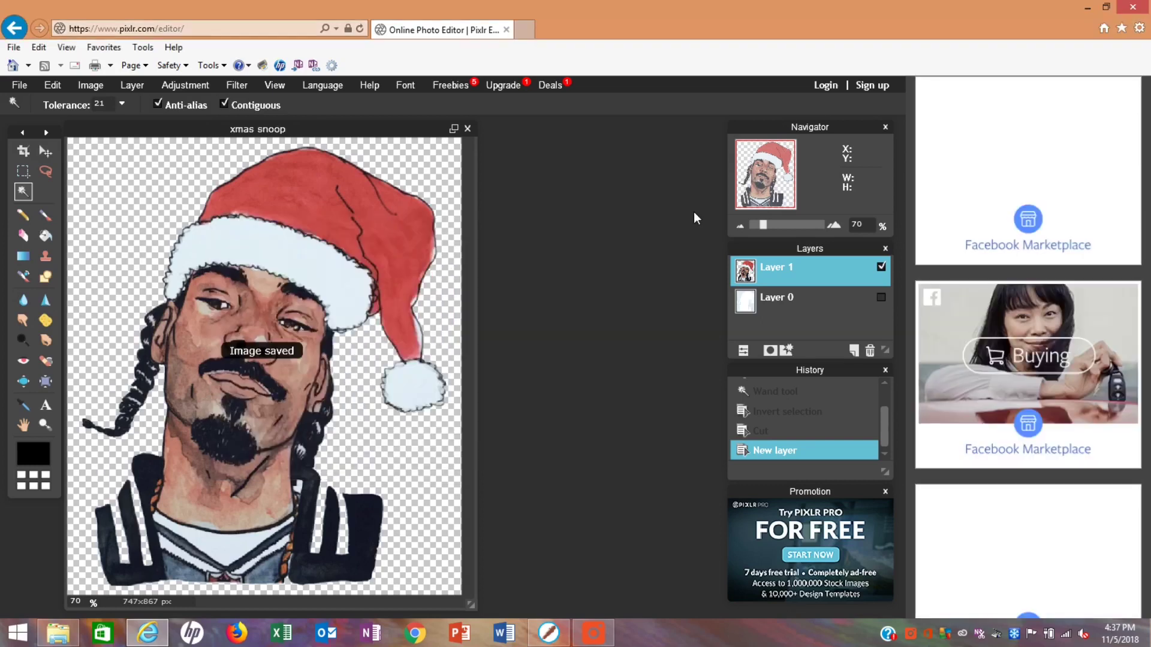
pyautogui.click(1090, 7)
pyautogui.click(549, 635)
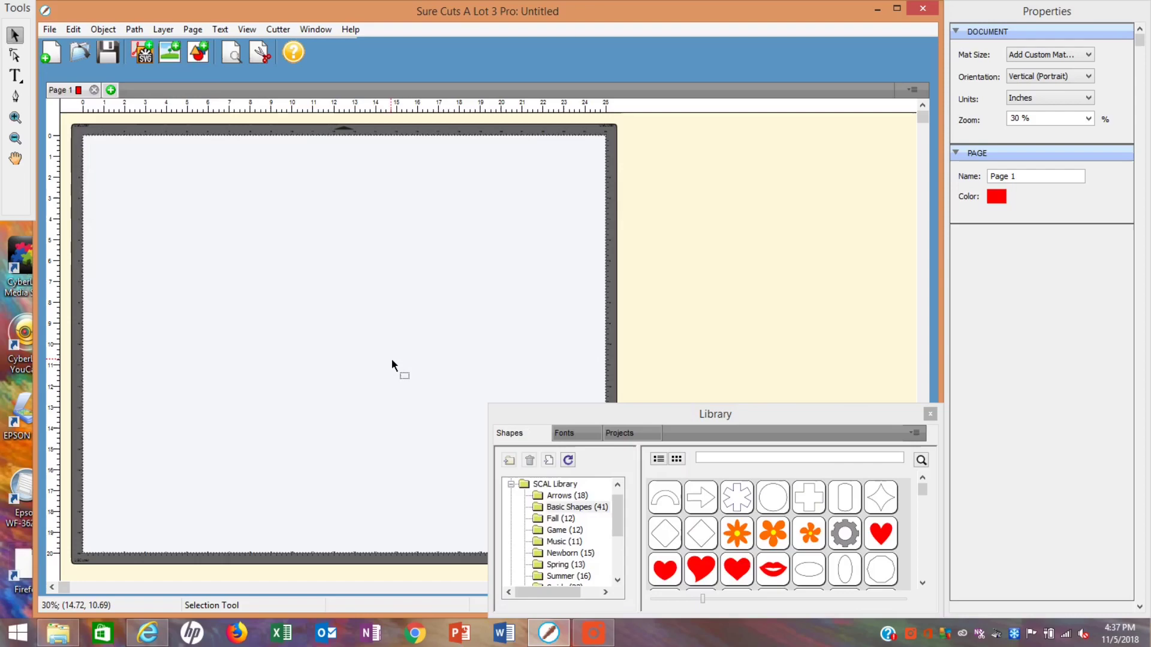
# Place IMG_2111 from Downloads on Page 1 at 7.861 × 9.569 inches.
pyautogui.click(49, 30)
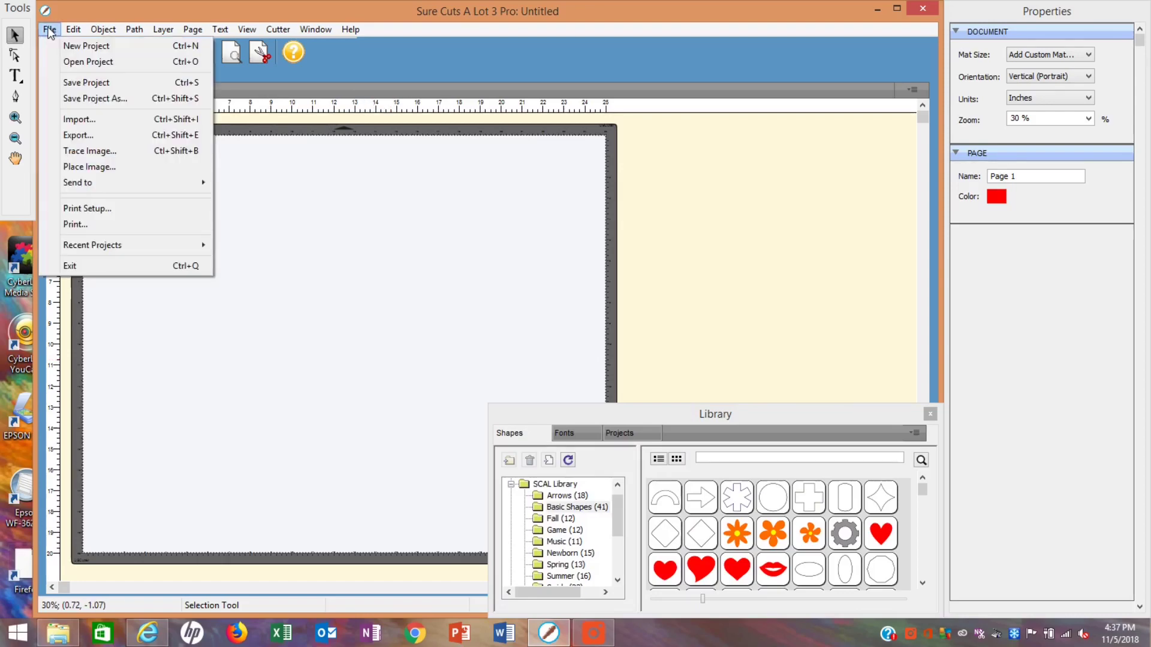
pyautogui.click(93, 168)
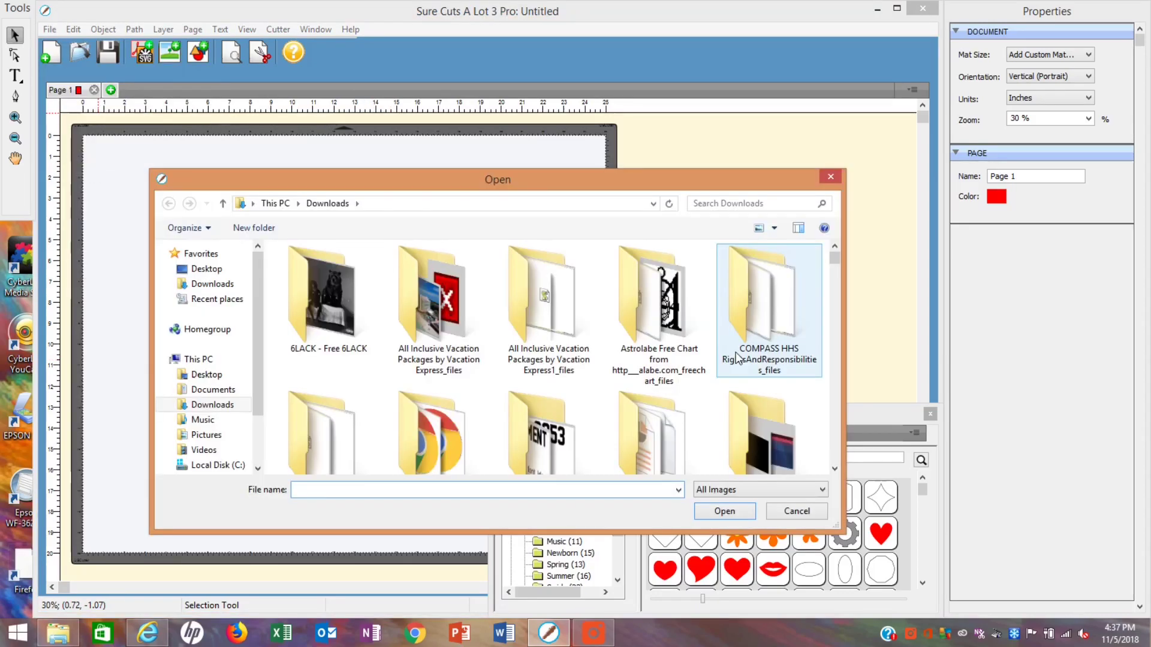
pyautogui.moveTo(835, 254); pyautogui.dragTo(828, 393)
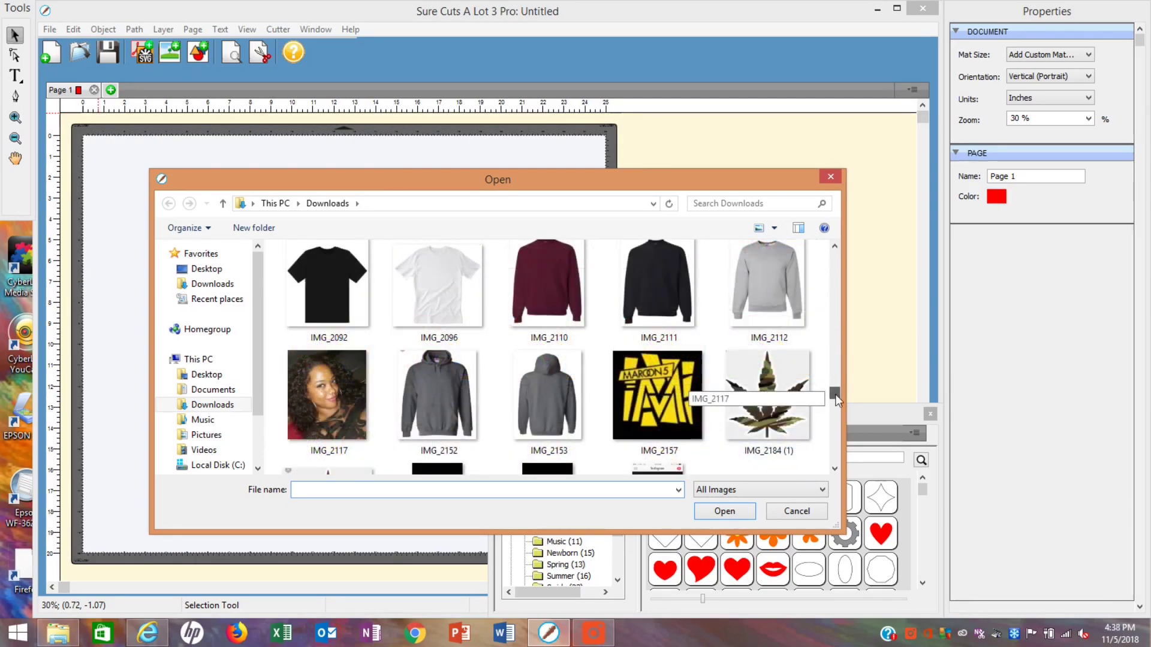
pyautogui.doubleClick(676, 294)
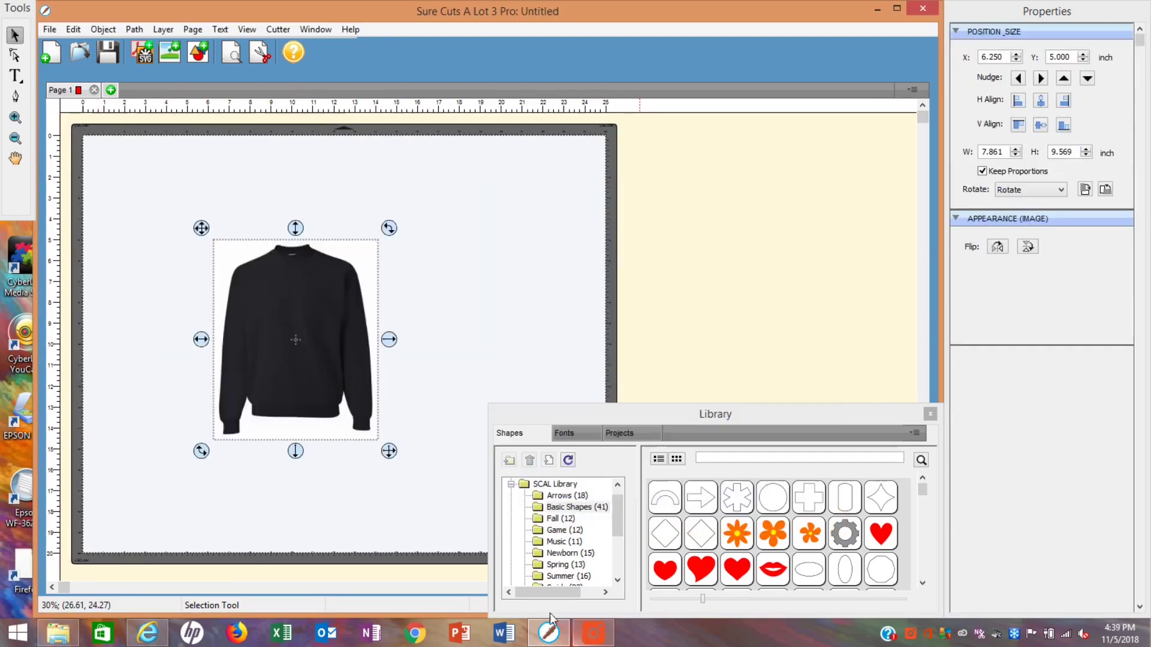
# Move the sweatshirt to the page's top-left and enlarge it to about 10.4 inches wide.
pyautogui.click(594, 632)
pyautogui.click(957, 15)
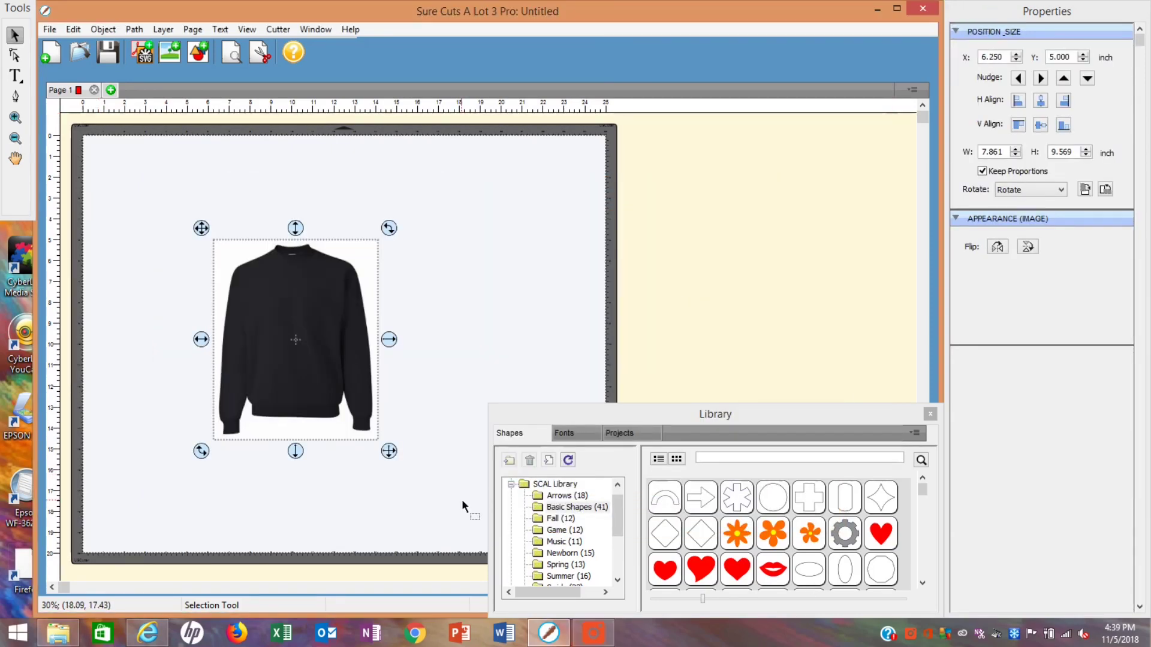
pyautogui.moveTo(295, 326); pyautogui.dragTo(200, 239)
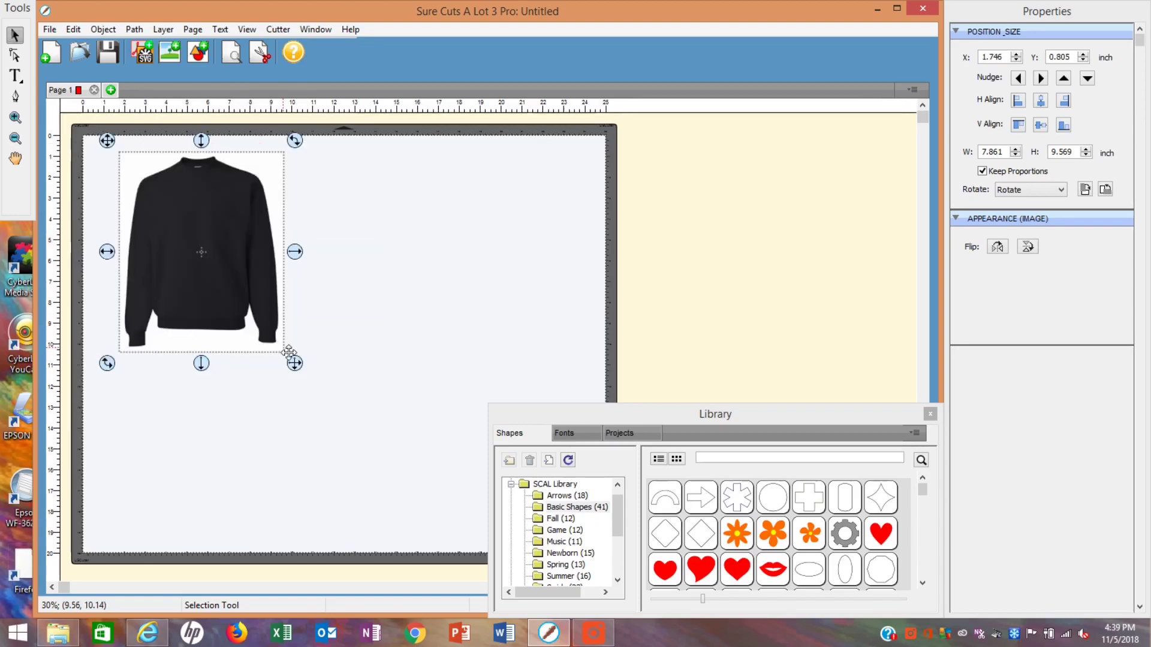
pyautogui.moveTo(302, 370); pyautogui.dragTo(348, 431)
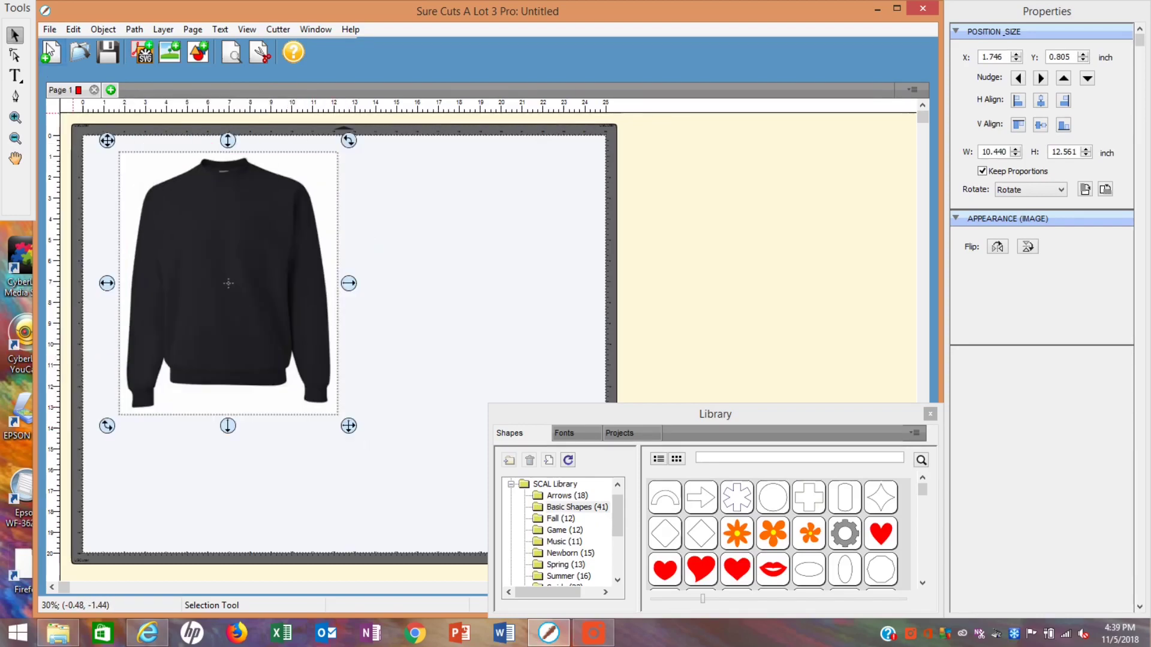
# Place the original Snoop Santa drawing and drag it down to the lower left.
pyautogui.click(49, 30)
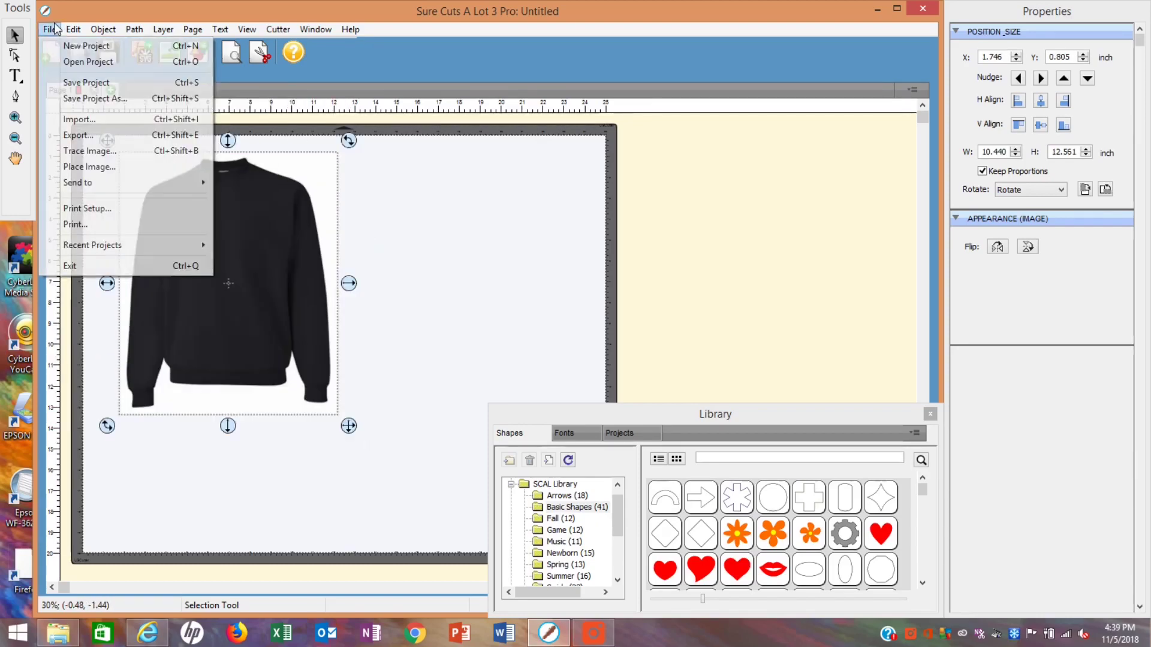
pyautogui.click(87, 168)
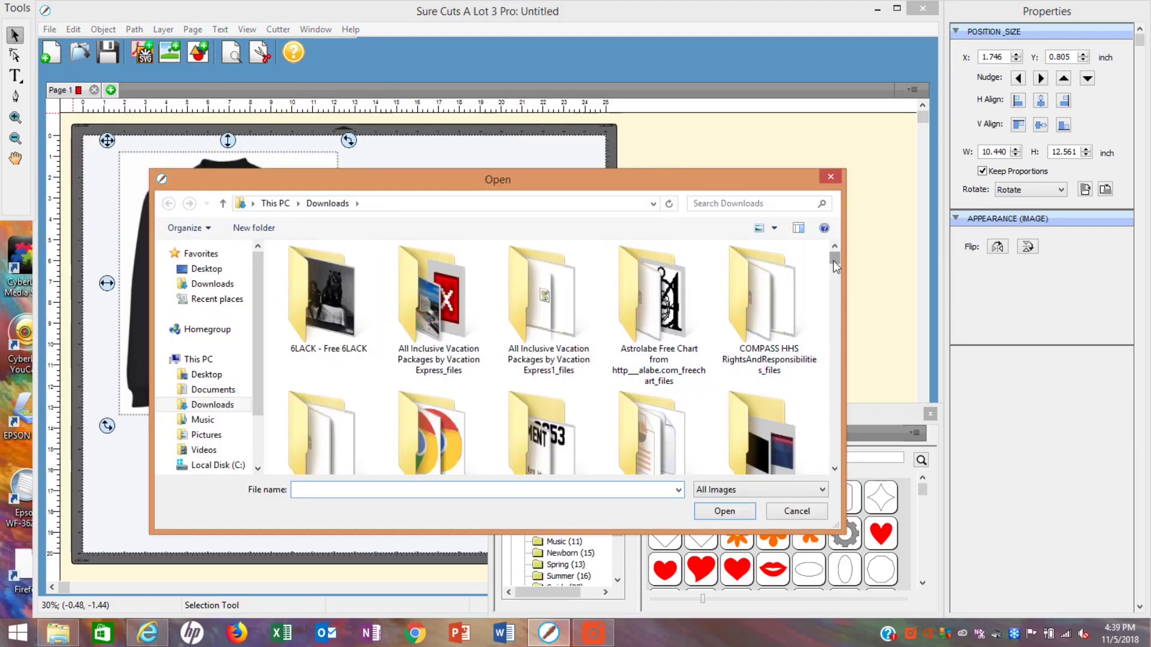
pyautogui.moveTo(833, 261); pyautogui.dragTo(829, 330)
pyautogui.doubleClick(672, 300)
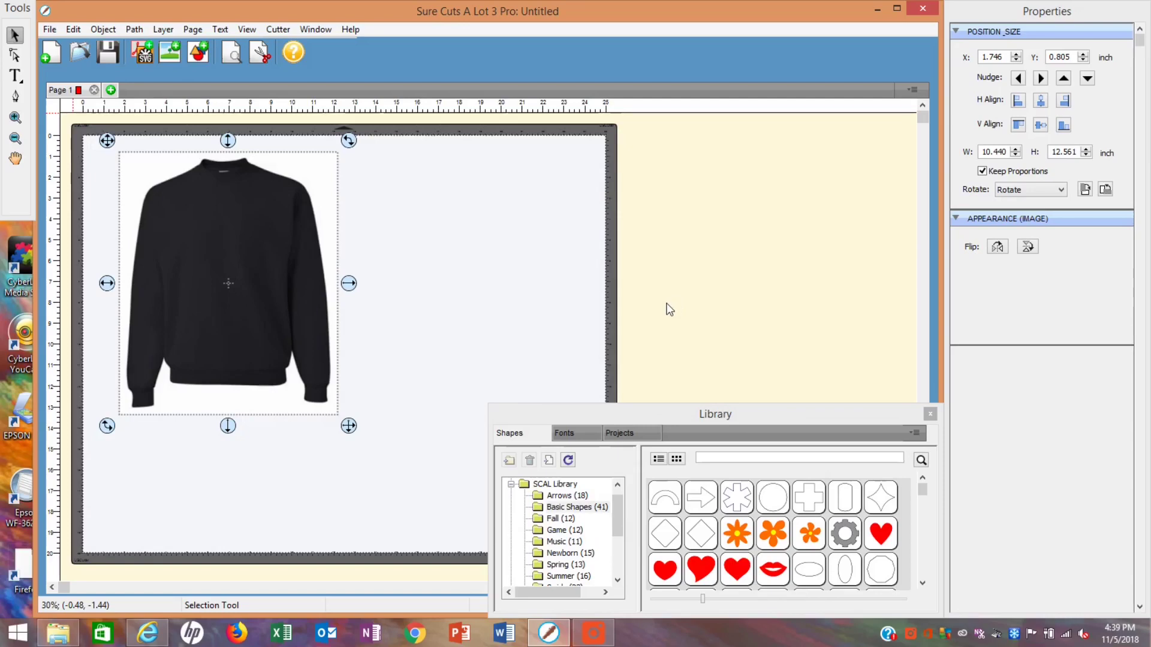
pyautogui.moveTo(377, 370); pyautogui.dragTo(313, 430)
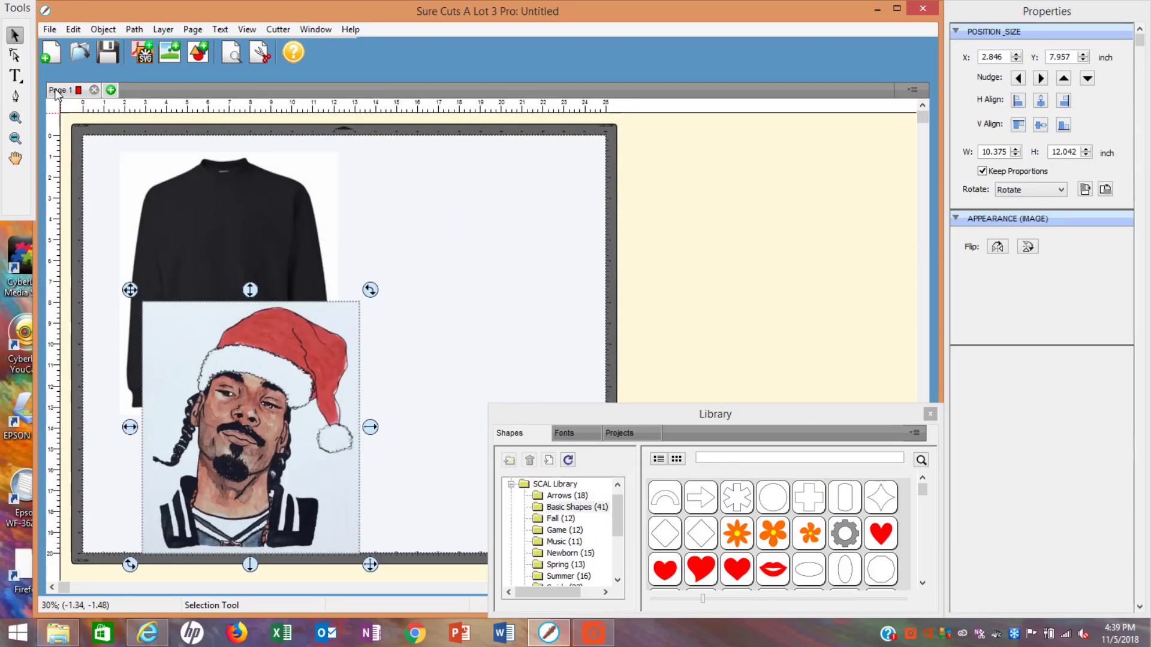
# Find xmas snoop.png by typing its name in Place Image and open it.
pyautogui.click(49, 30)
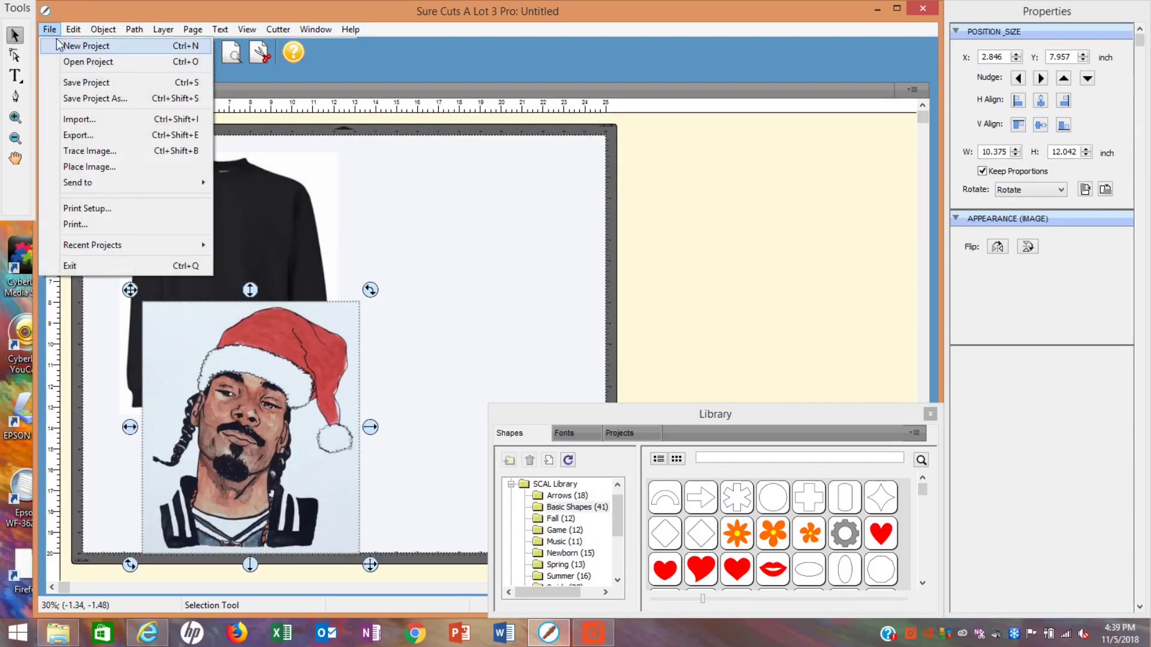
pyautogui.click(102, 168)
pyautogui.write('xmas')
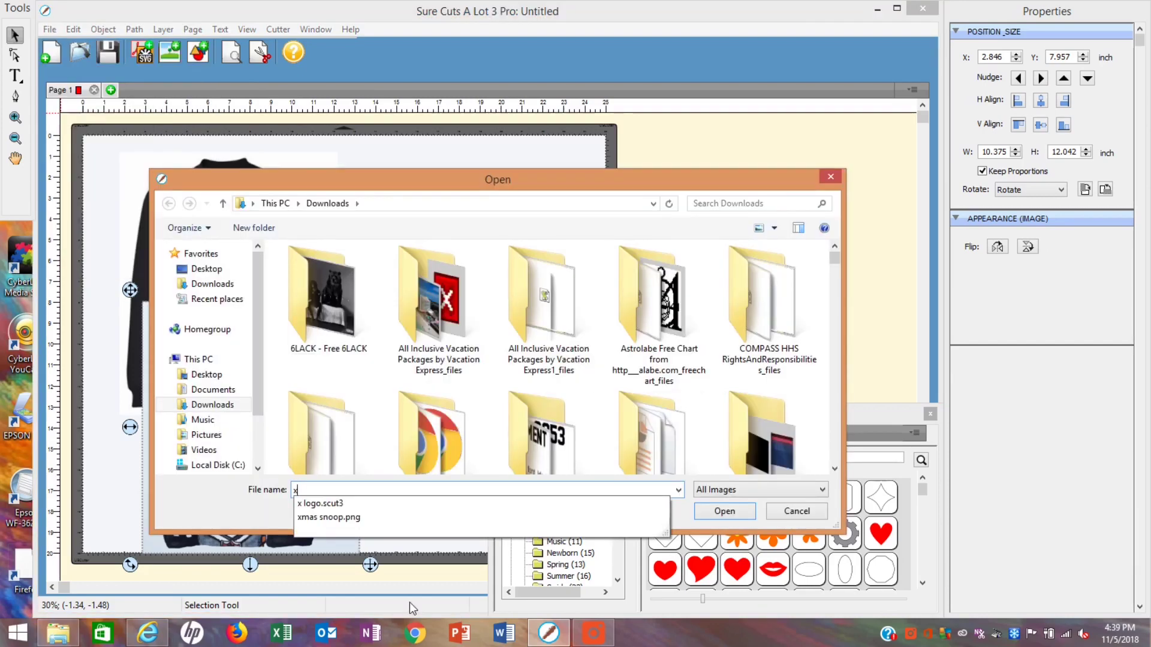
pyautogui.click(415, 505)
pyautogui.click(726, 513)
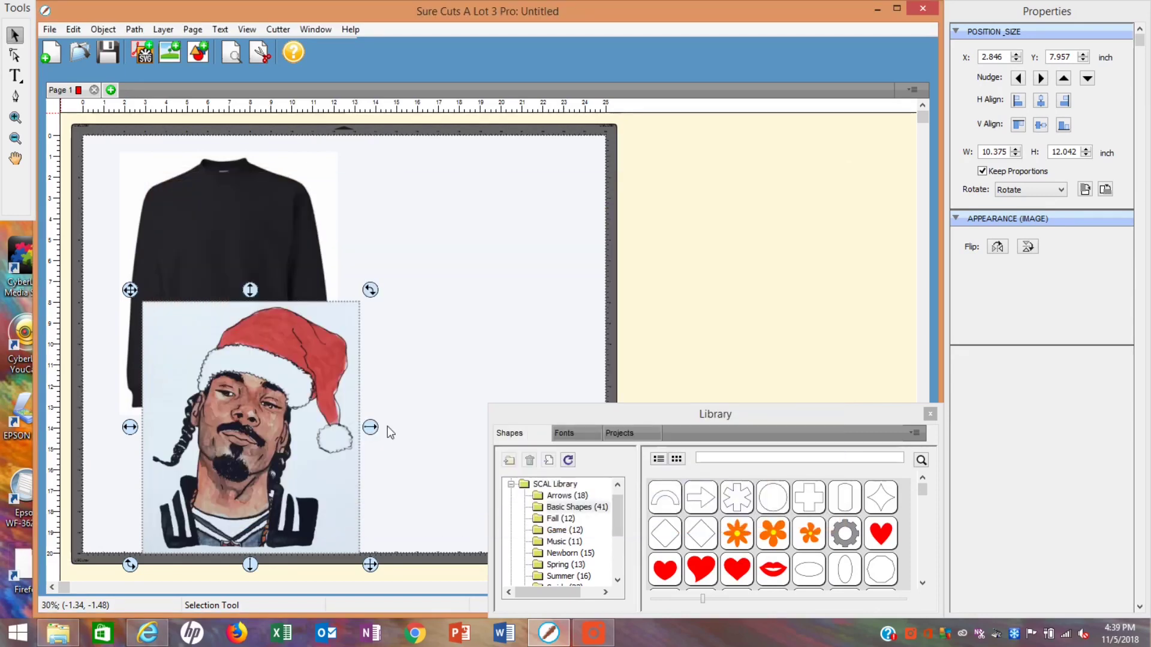
# Try the original Snoop drawing at 8.375 inches wide on the sweatshirt, then delete it.
pyautogui.hotkey('ctrl', 'd')
pyautogui.moveTo(385, 309); pyautogui.dragTo(483, 296)
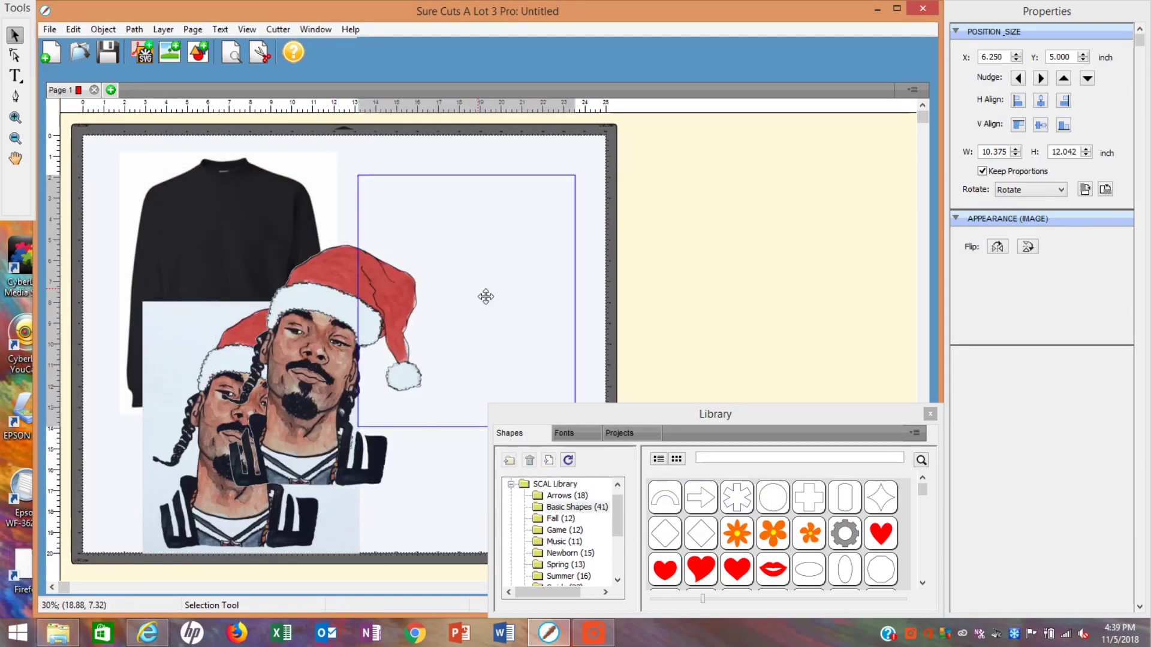
pyautogui.click(279, 448)
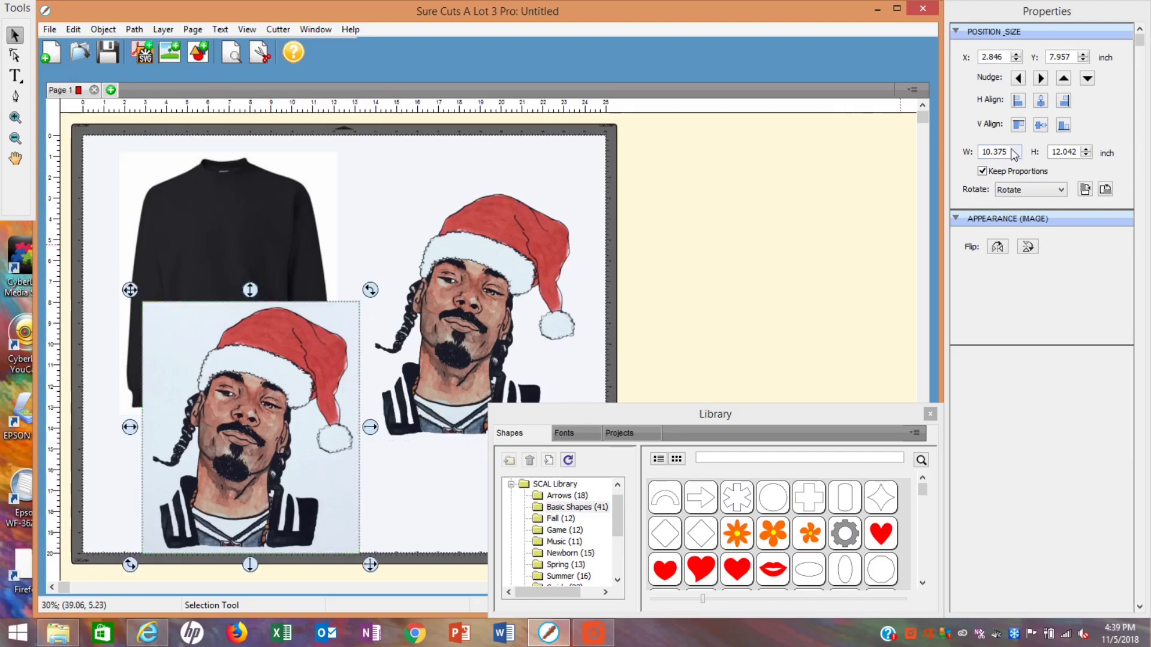
pyautogui.click(990, 151)
pyautogui.hotkey('shift', 'Home')
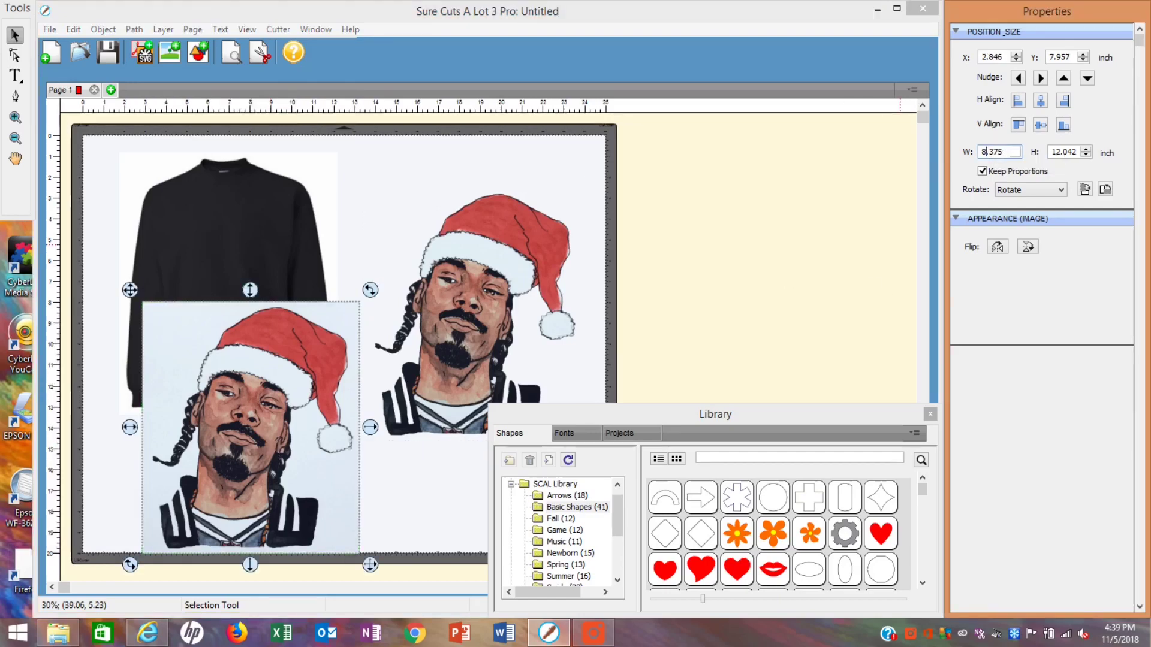
pyautogui.press('Return')
pyautogui.moveTo(283, 435); pyautogui.dragTo(276, 312)
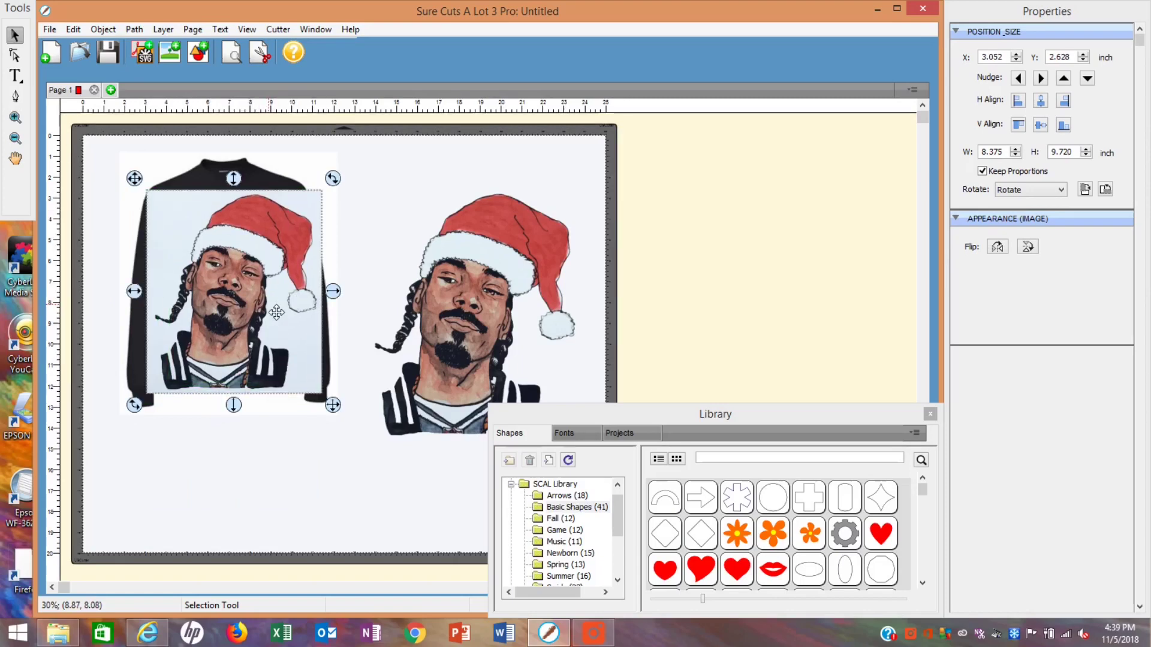
pyautogui.press('Delete')
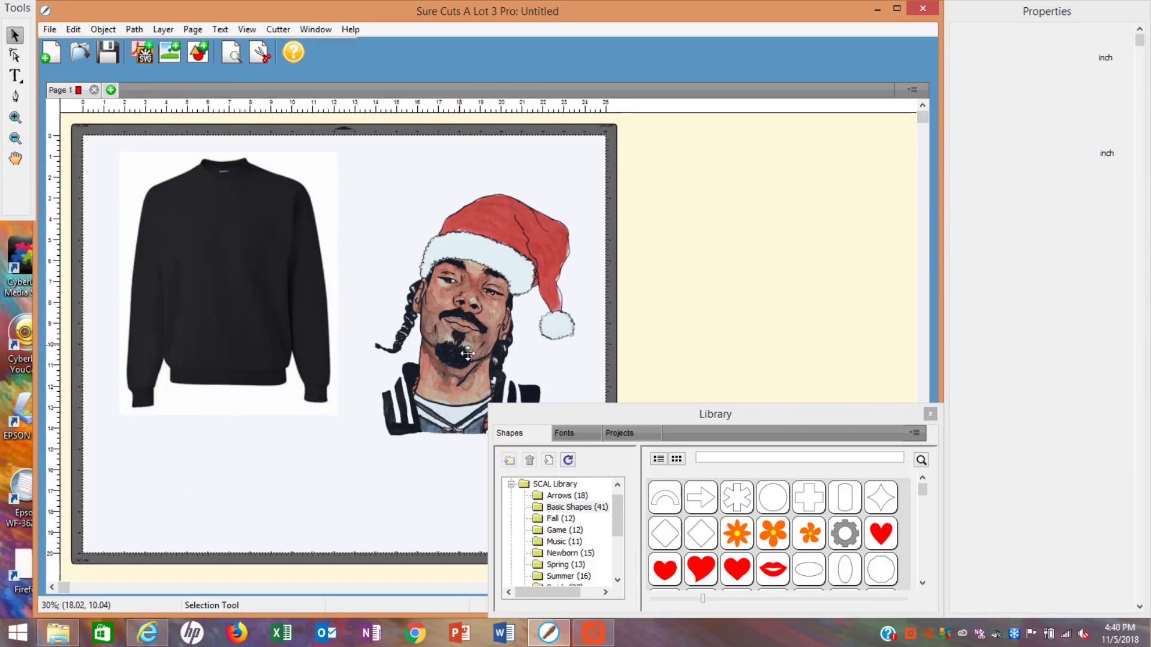
# Resize the transparent Snoop drawing to 6.375 inches wide and centre it on the chest.
pyautogui.click(218, 306)
pyautogui.hotkey('ctrl', 'z')
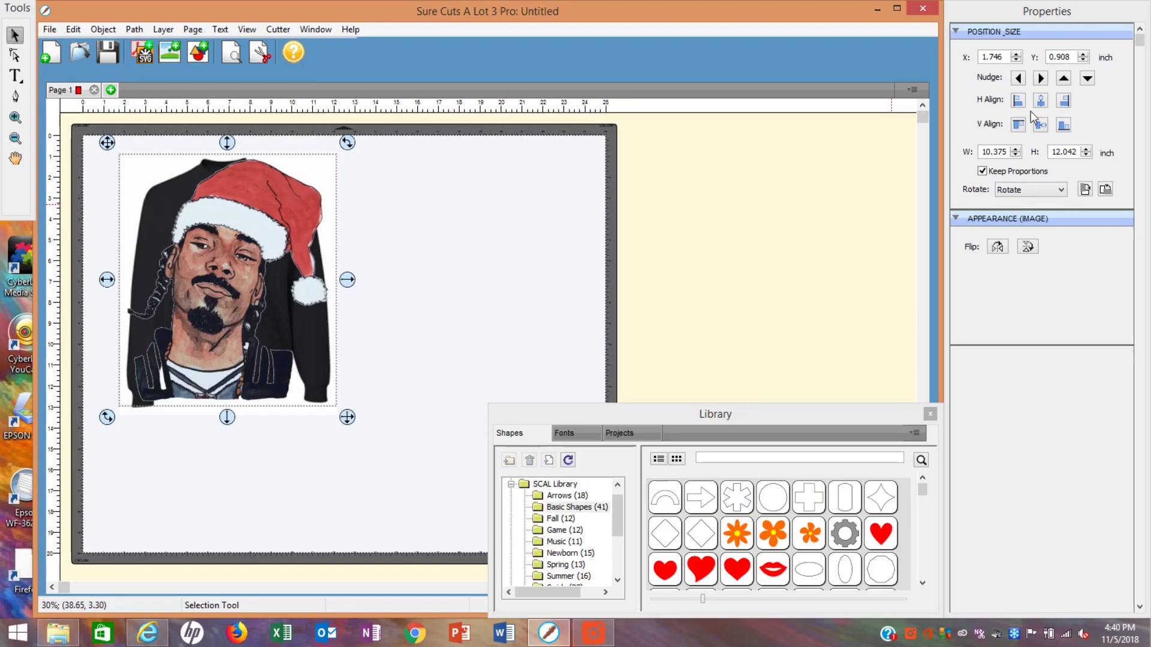
pyautogui.doubleClick(986, 152)
pyautogui.press('Return')
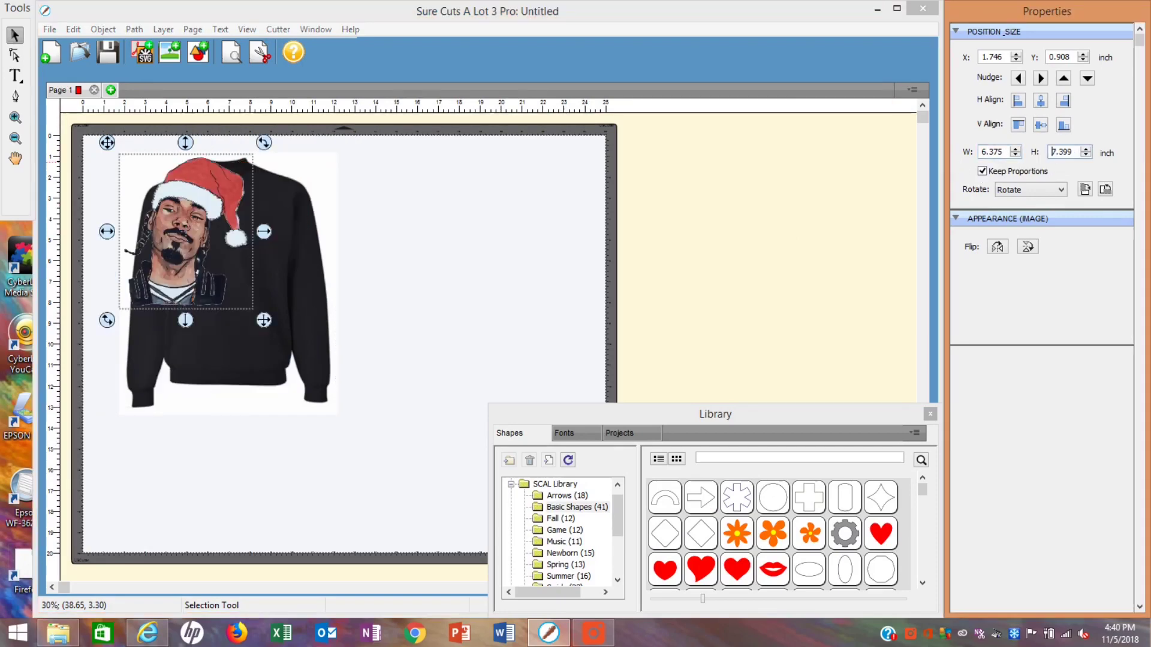
pyautogui.click(204, 266)
pyautogui.moveTo(204, 265); pyautogui.dragTo(246, 307)
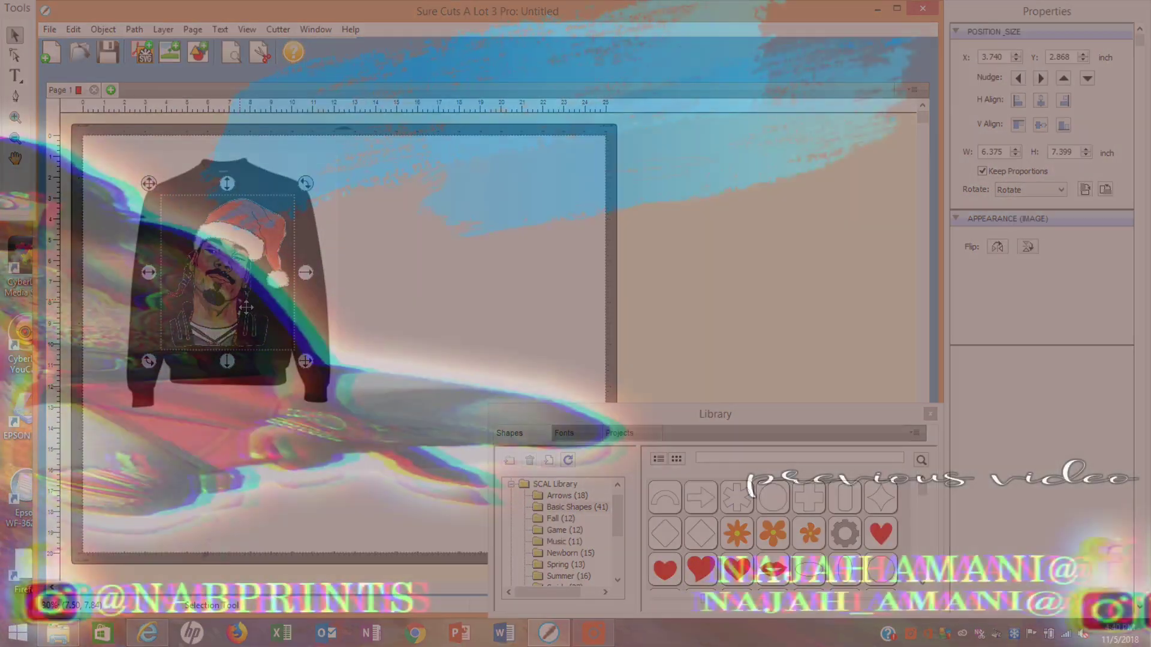